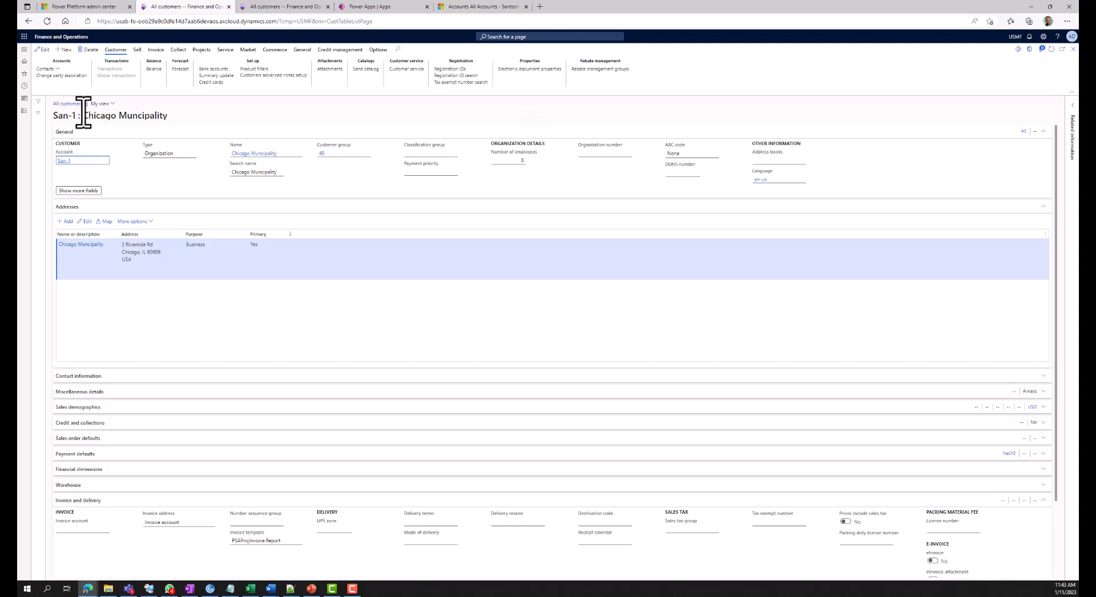
# Check the Chicago Muncipality customer's account number and name in the record title, and switch to the Accounts list.
pyautogui.moveTo(78, 116); pyautogui.dragTo(60, 117)
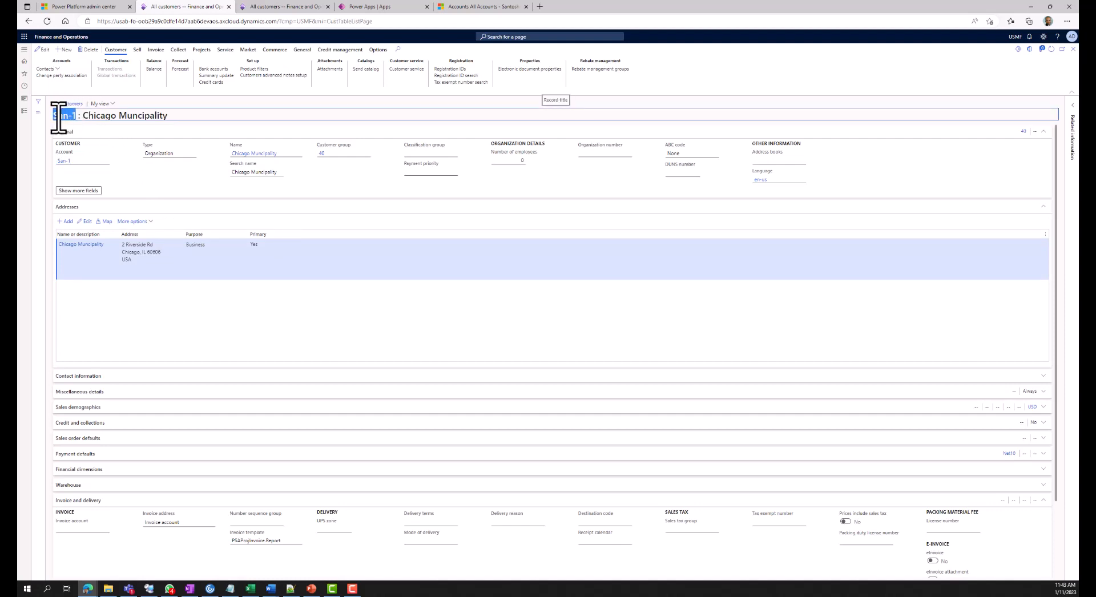
pyautogui.moveTo(83, 117); pyautogui.dragTo(154, 120)
pyautogui.click(135, 290)
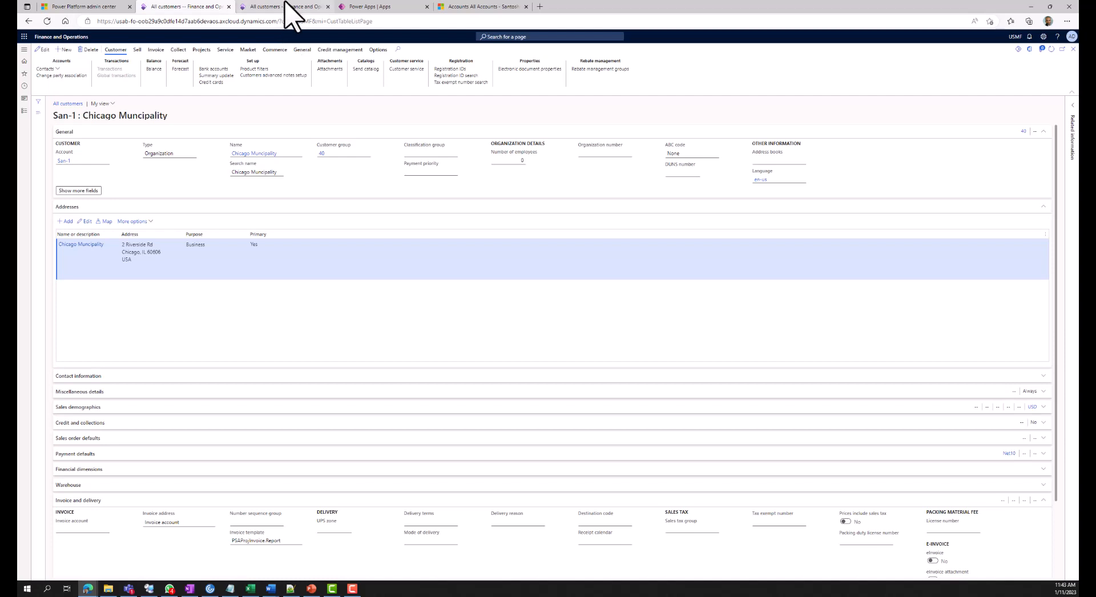
pyautogui.click(495, 8)
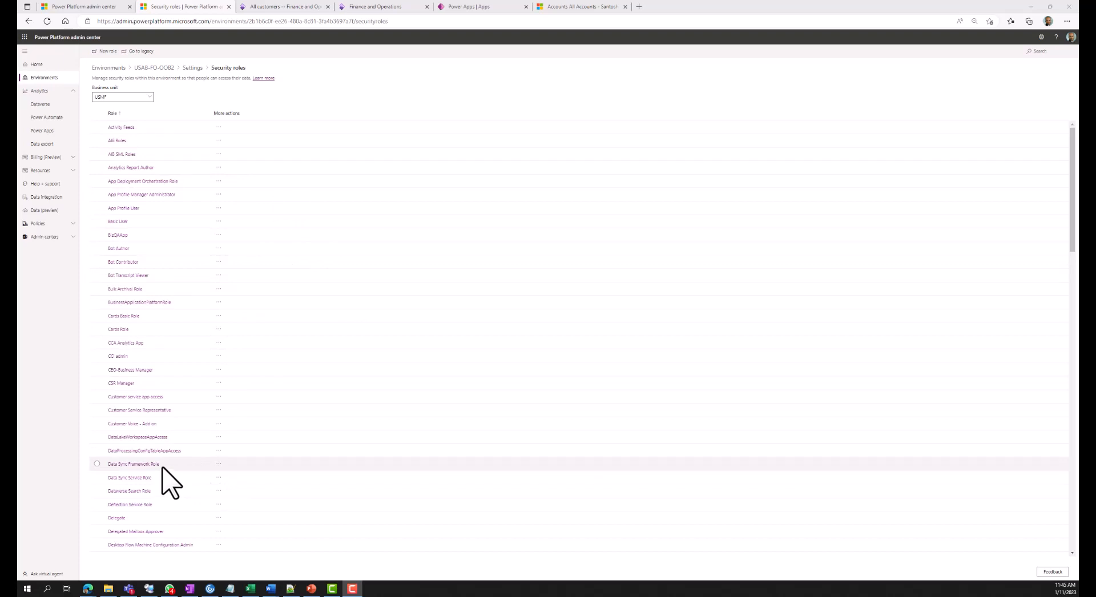
# Open the System Administrator security role from the USMF business unit's roles and select the USMF team among its members.
pyautogui.scroll(-5, 162, 465)
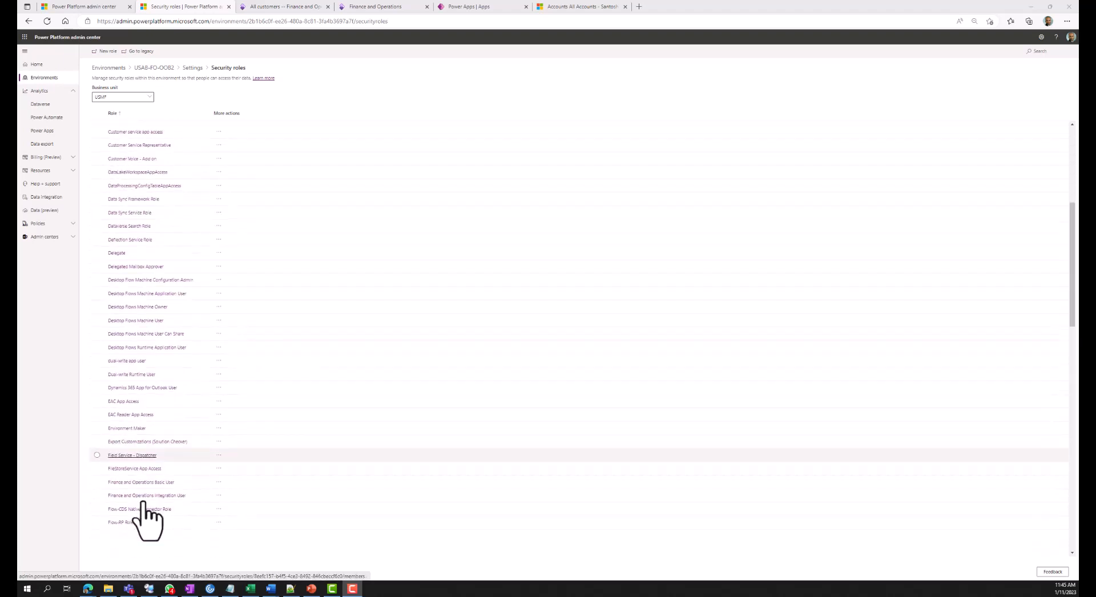
pyautogui.scroll(-8, 144, 505)
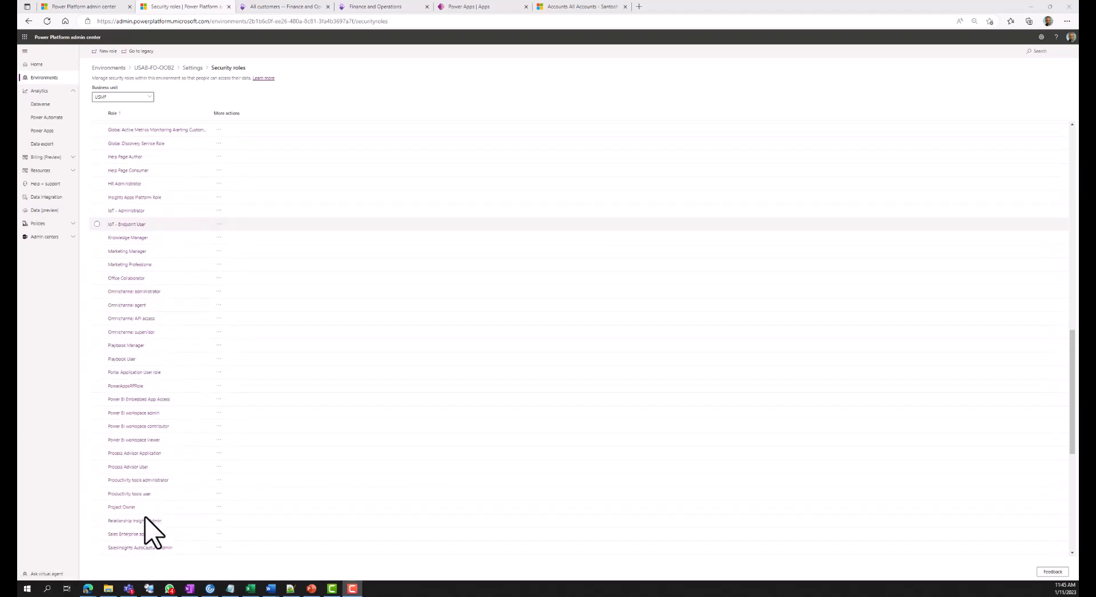
pyautogui.scroll(-3, 153, 502)
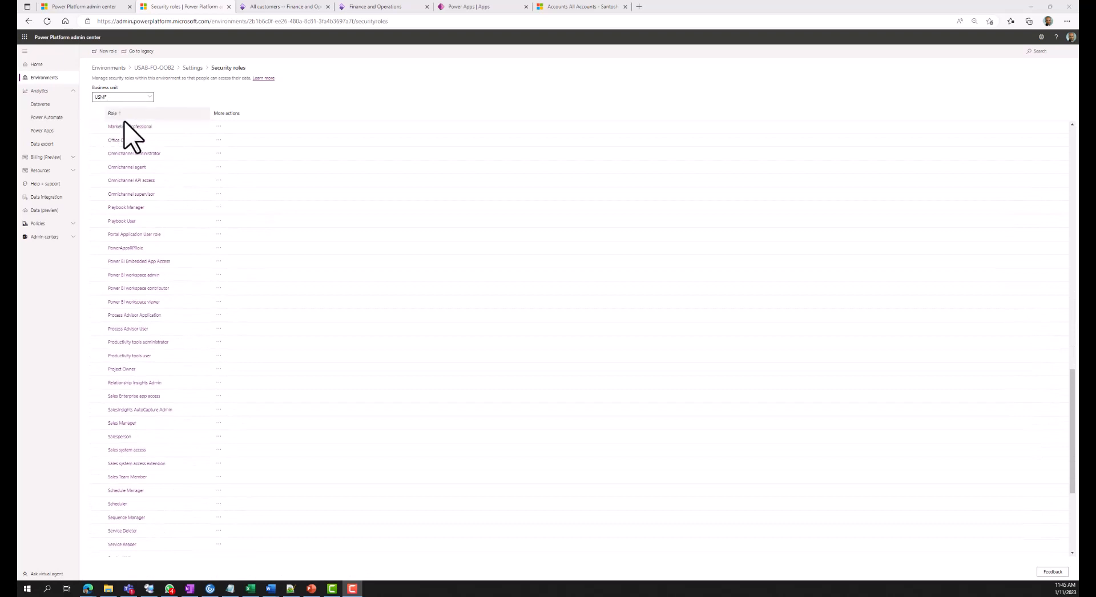
pyautogui.scroll(-2, 190, 499)
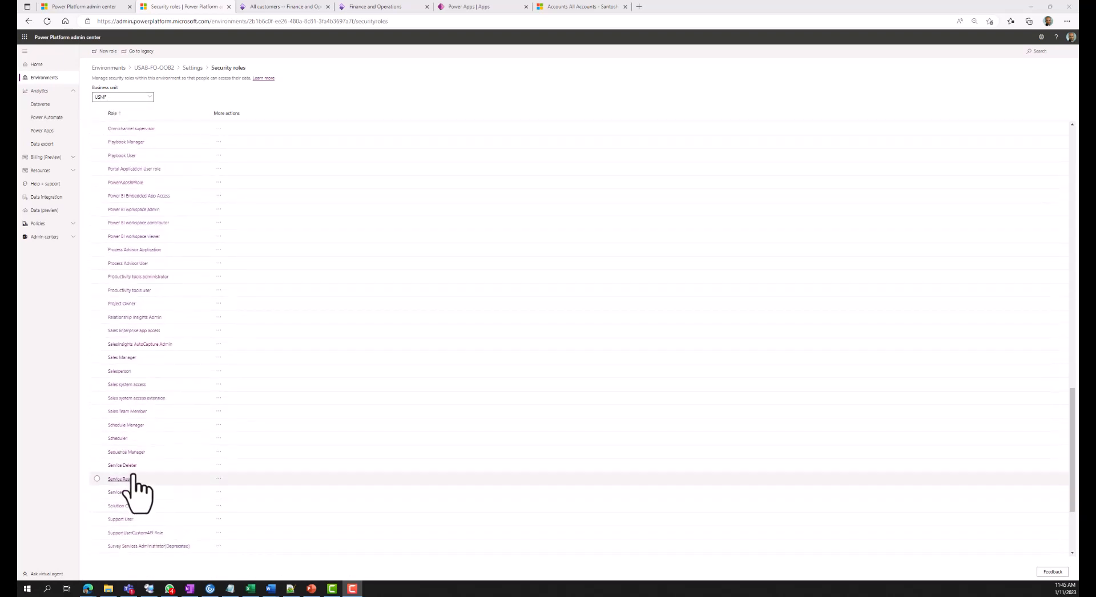
pyautogui.scroll(-2, 133, 475)
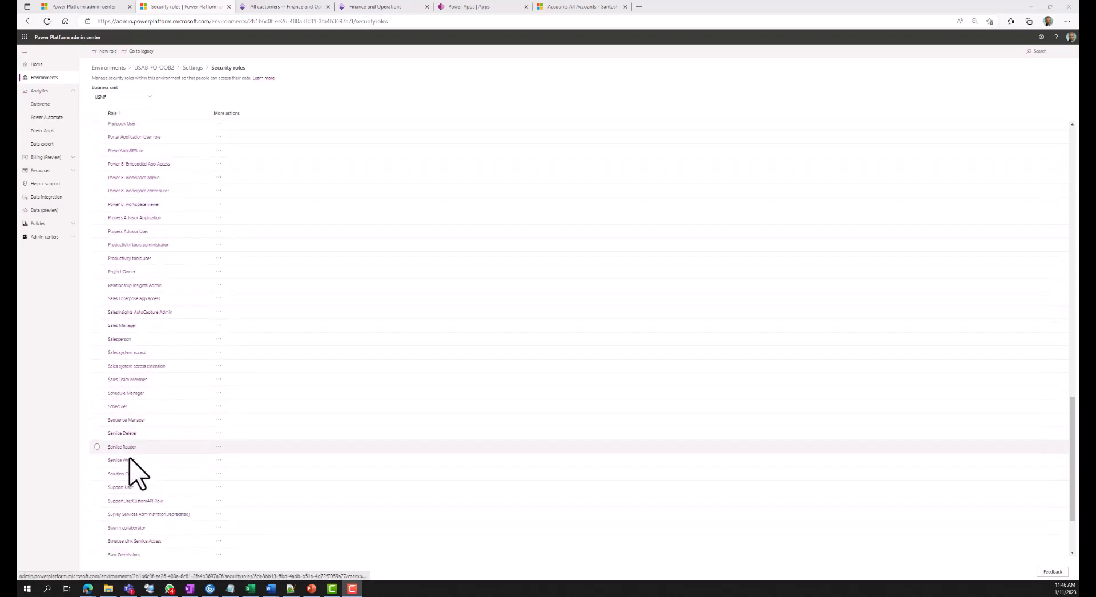
pyautogui.scroll(-3, 133, 474)
pyautogui.click(134, 482)
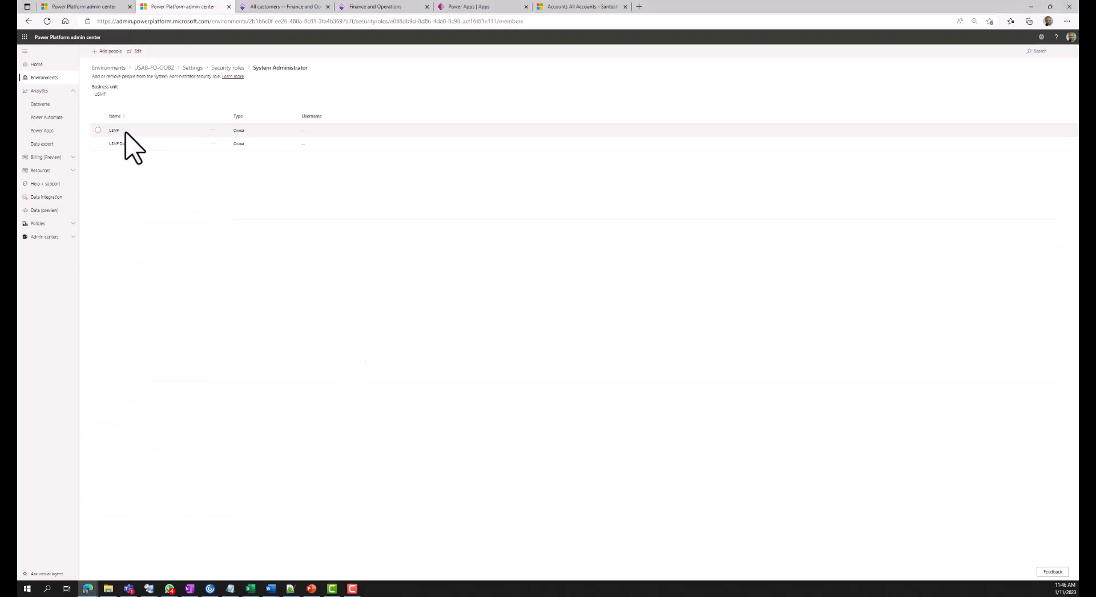
pyautogui.click(125, 132)
pyautogui.moveTo(118, 130); pyautogui.dragTo(112, 130)
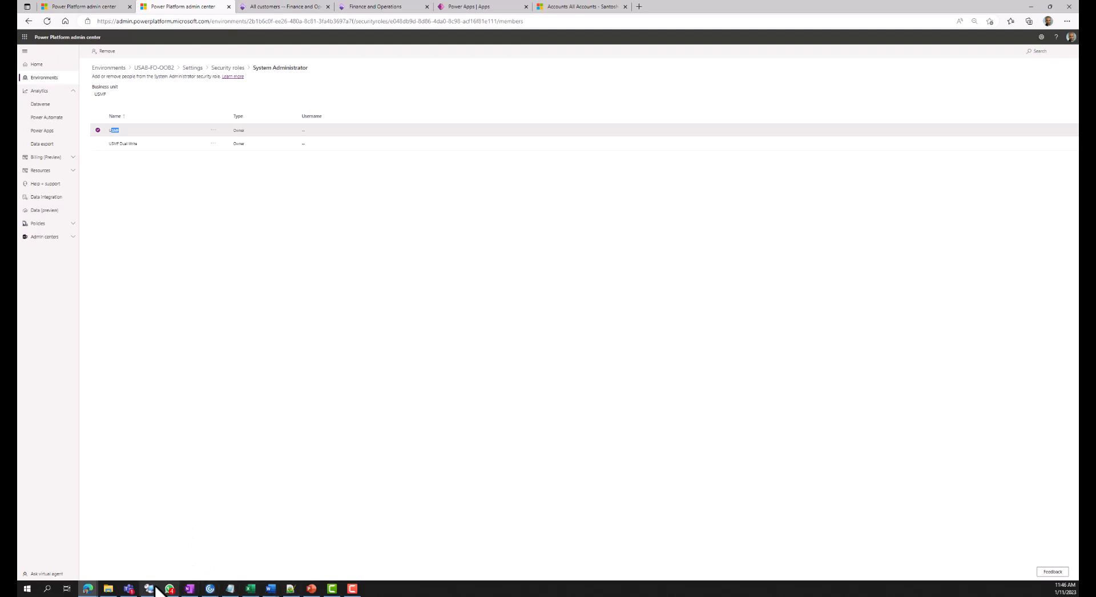
# Switch to Visual Studio on the remote desktop and expand ST5CustDeliveryAddressEntity's LogisticsPostalAddress source down to its nested Location data source.
pyautogui.click(164, 564)
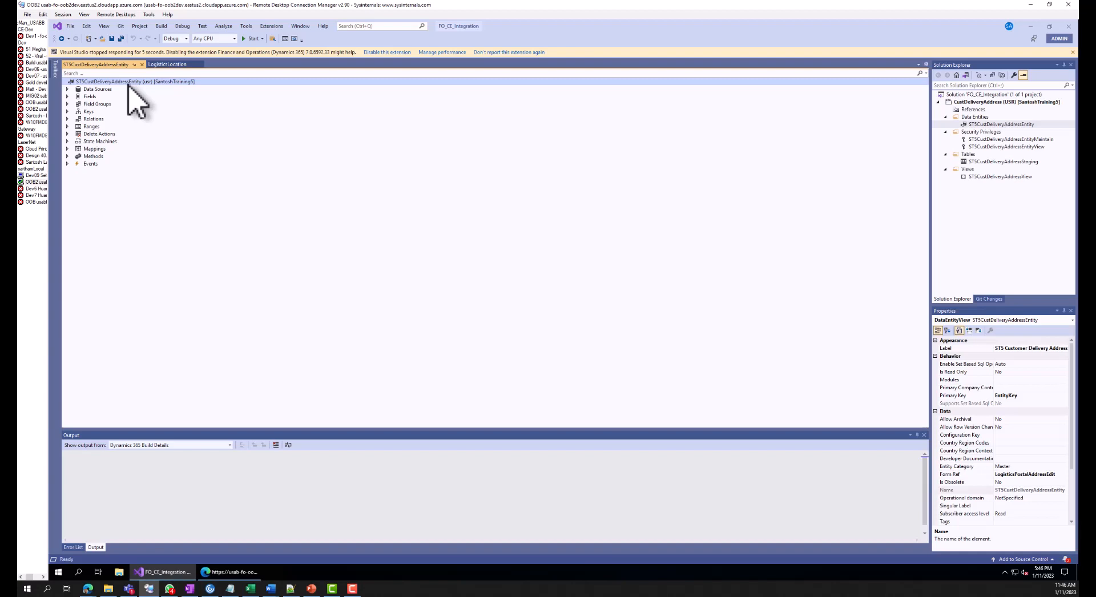
pyautogui.press('Down')
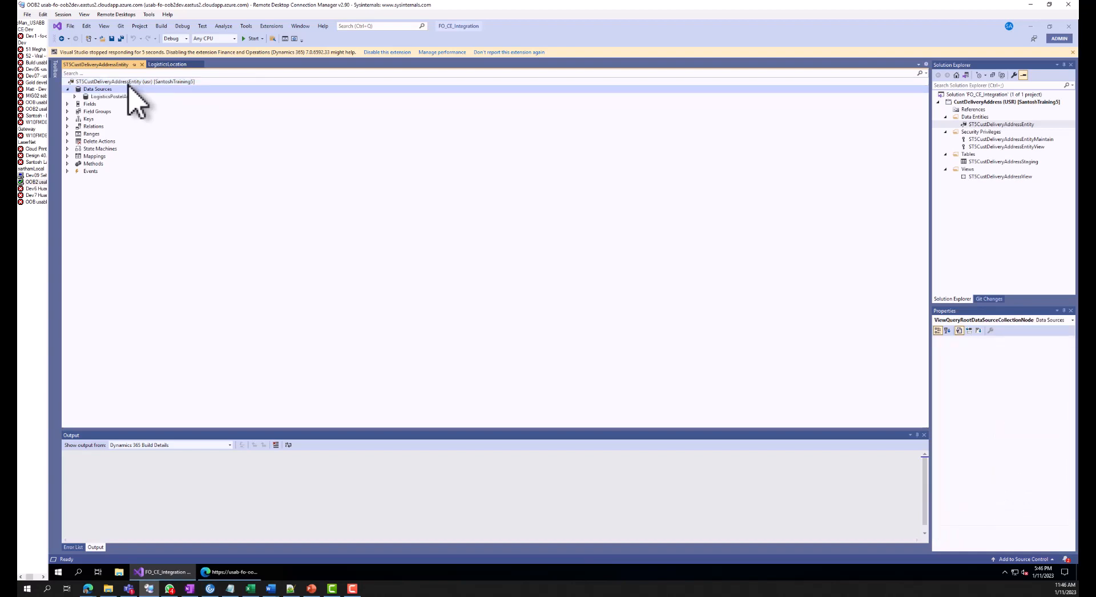
pyautogui.press('Right')
pyautogui.press('Down')
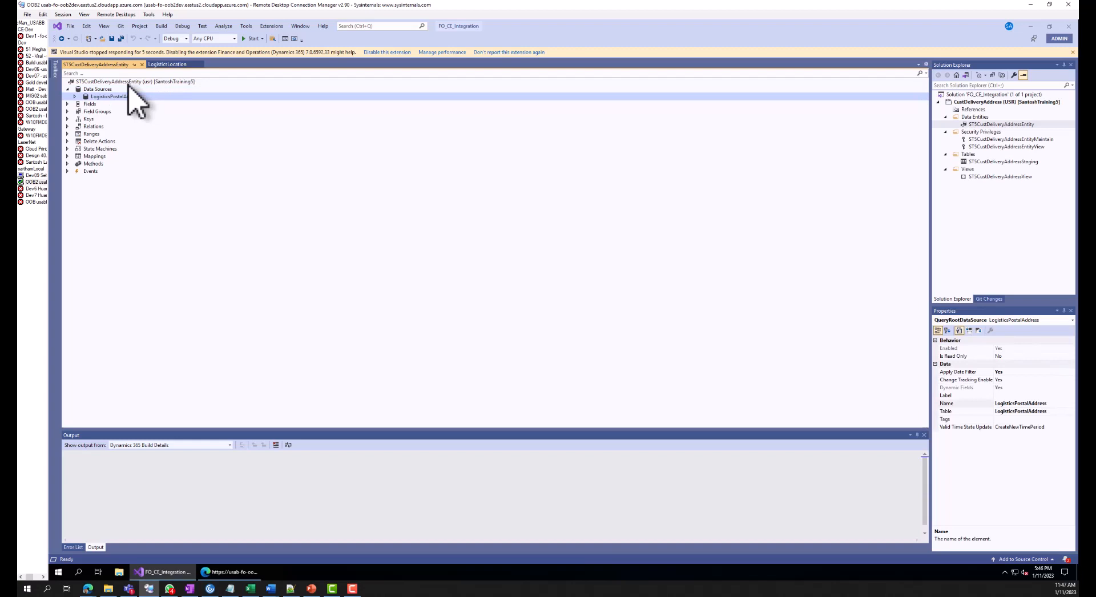
pyautogui.press('Right')
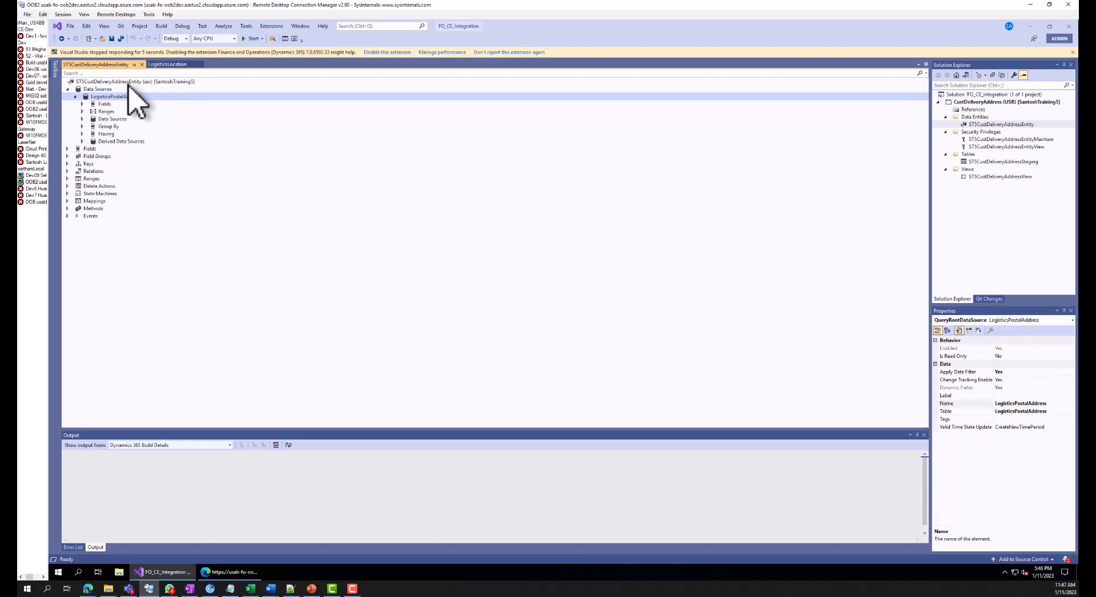
pyautogui.press('Down')
pyautogui.press('Down')
pyautogui.press('Down')
pyautogui.press('Right')
pyautogui.press('Down')
pyautogui.press('Down')
pyautogui.press('Down')
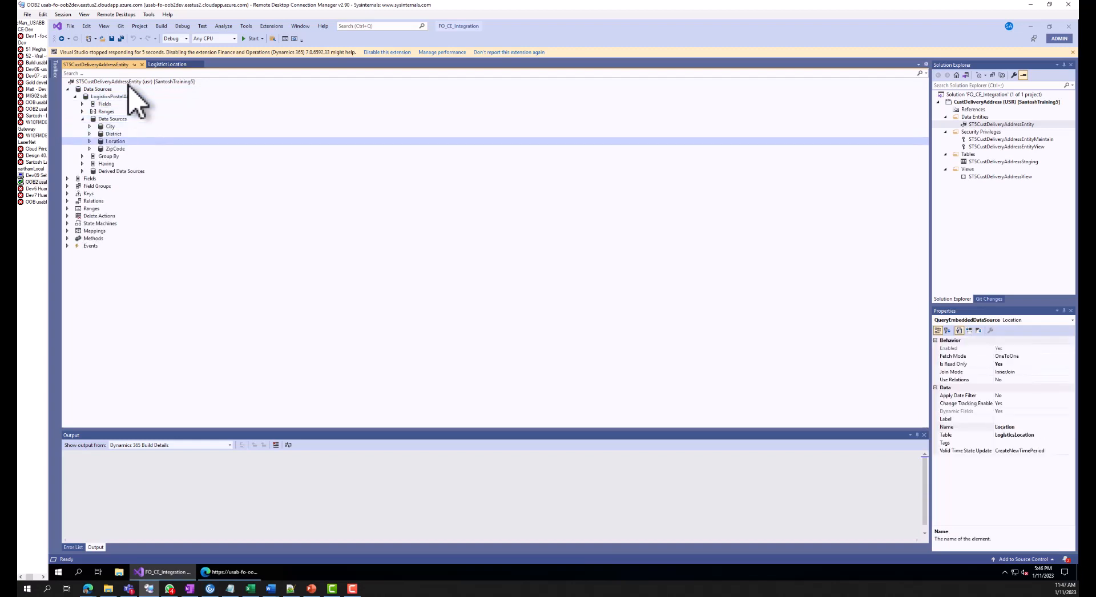
# Expand the Location data source and its nested DirPartyLocation data source.
pyautogui.press('Right')
pyautogui.press('Down')
pyautogui.press('Down')
pyautogui.press('Down')
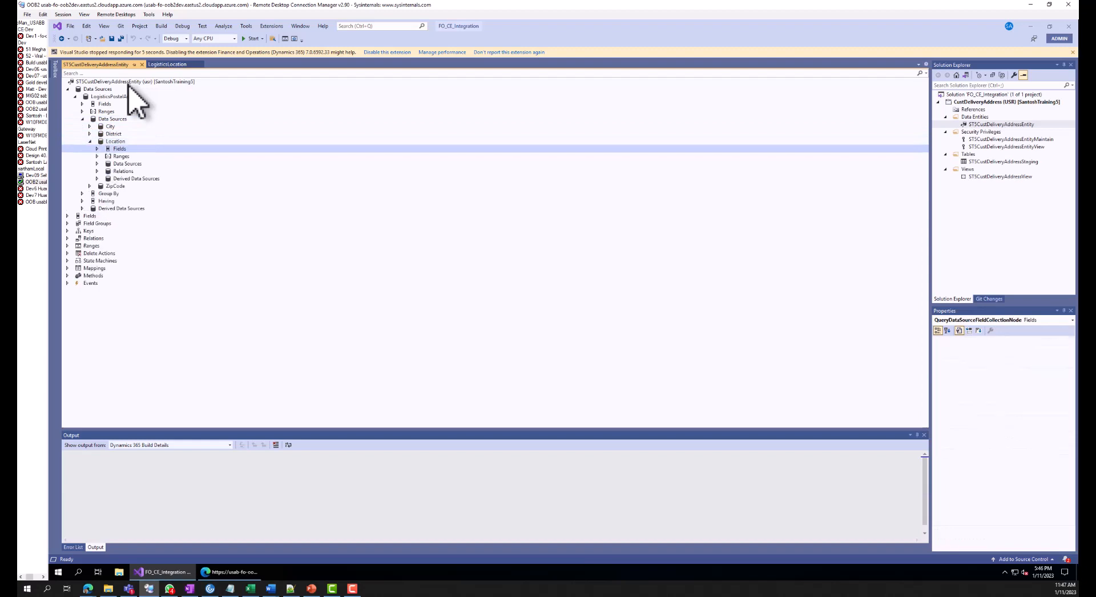
pyautogui.press('Right')
pyautogui.press('Down')
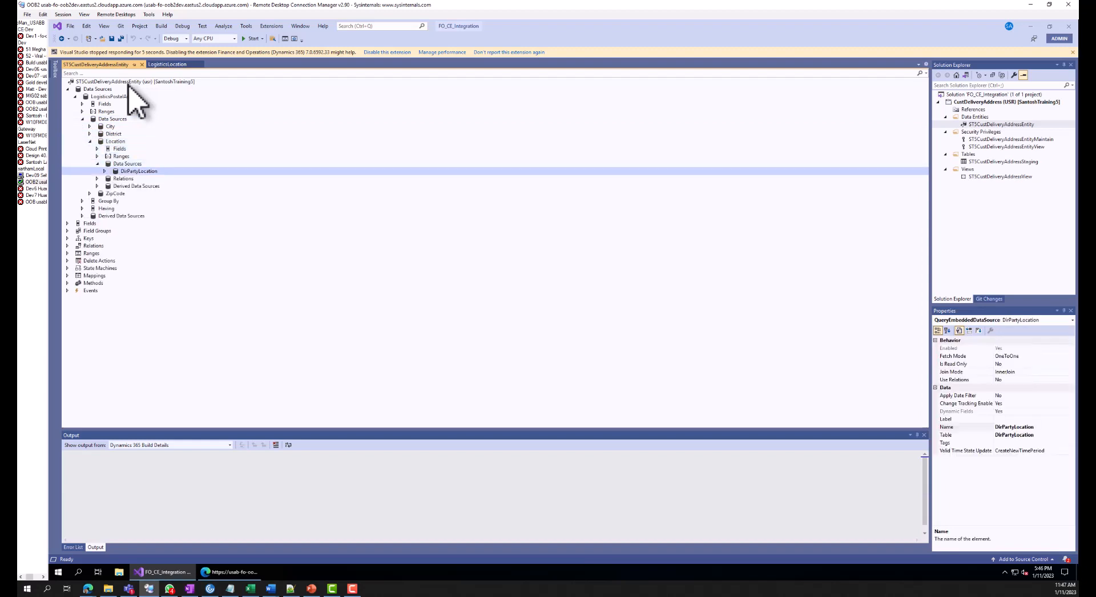
pyautogui.press('Right')
# Expand the ranges of DirPartyLocation and inspect the IsRoleDelivery range's properties.
pyautogui.press('Down')
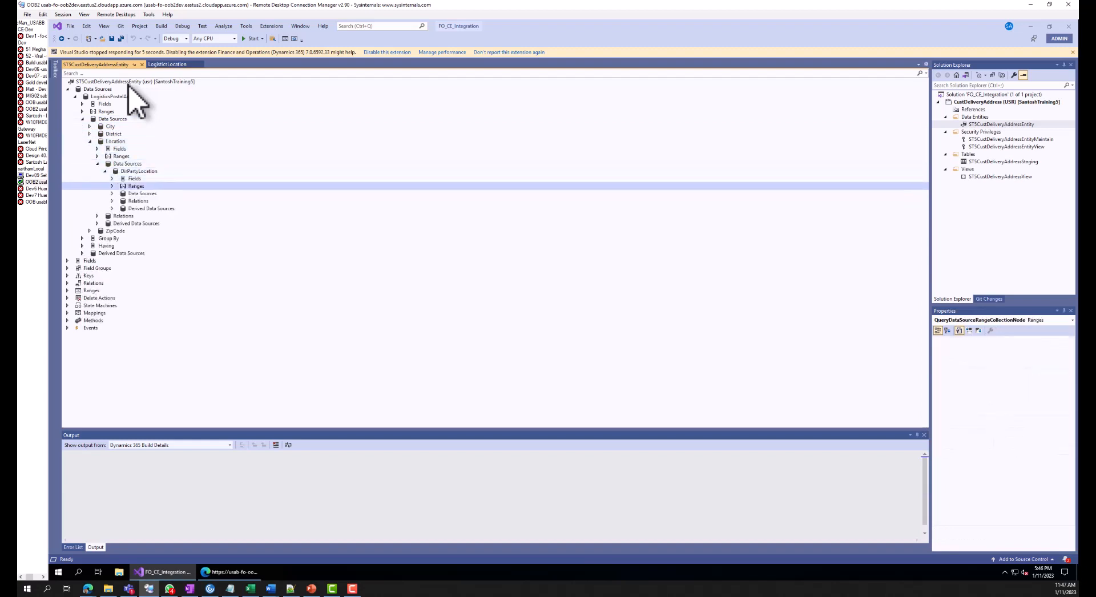
pyautogui.press('Down')
pyautogui.press('Right')
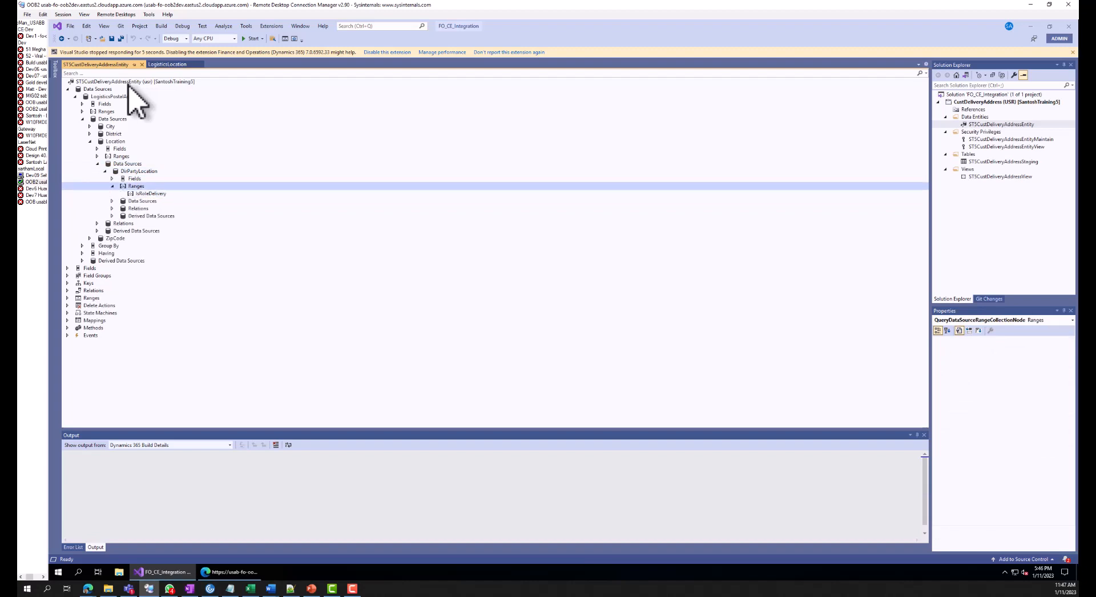
pyautogui.press('Down')
# Expand the data sources under DirPartyLocation and the CustTable node inside them.
pyautogui.press('Down')
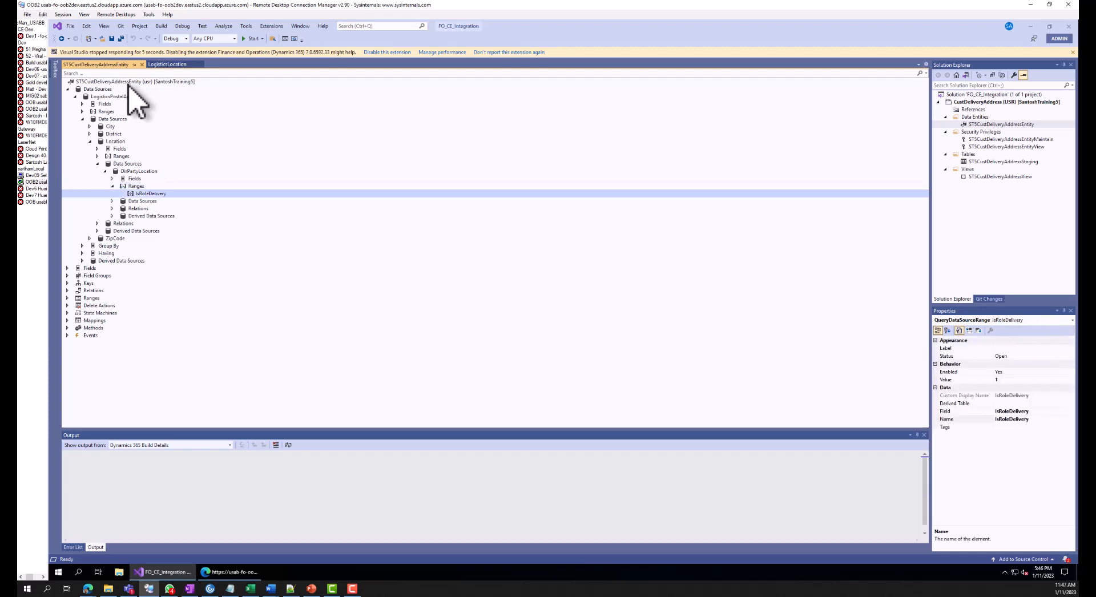
pyautogui.press('Right')
pyautogui.press('Down')
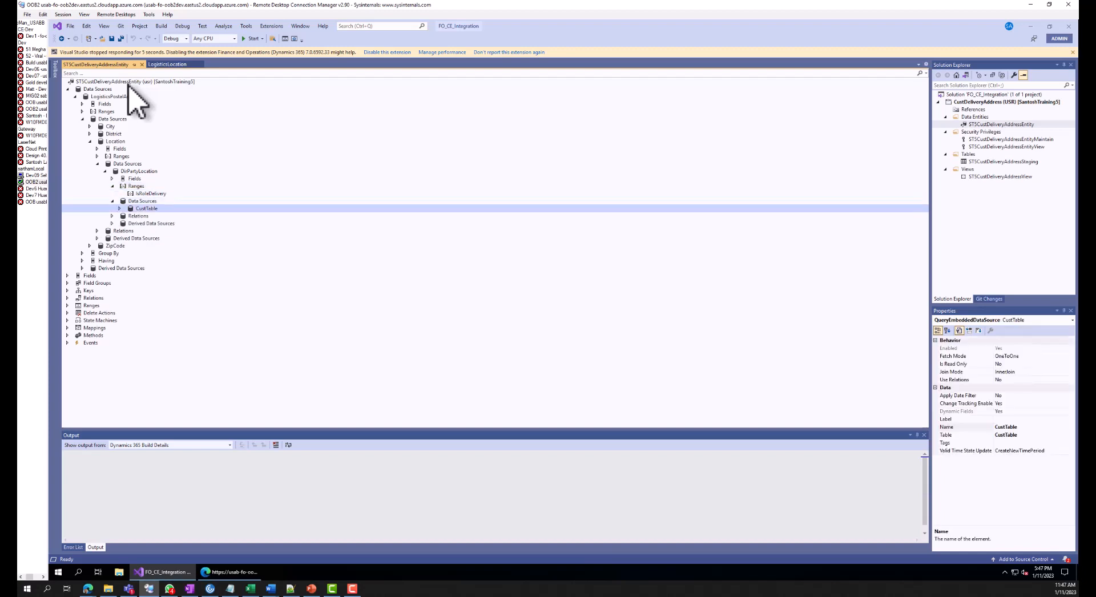
pyautogui.press('Right')
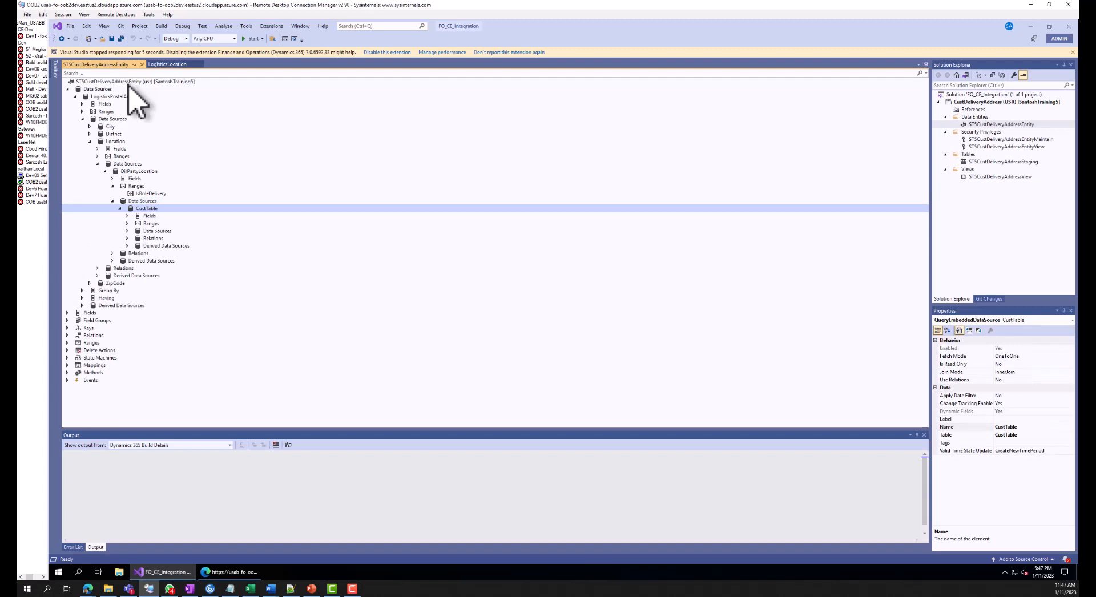
# Expand the entity's own Fields node to list its mapped fields.
pyautogui.press('Down')
pyautogui.press('Down')
pyautogui.press('Down')
pyautogui.press('Down')
pyautogui.press('Down')
pyautogui.press('Down')
pyautogui.press('Down')
pyautogui.press('Down')
pyautogui.press('Down')
pyautogui.press('Down')
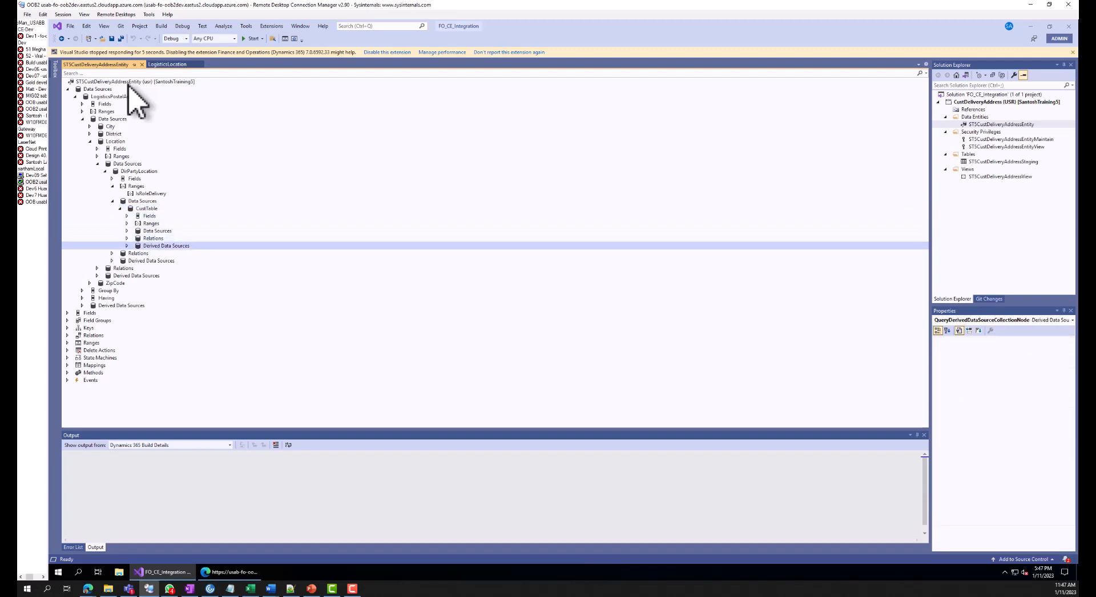
pyautogui.press('Down')
pyautogui.press('Down')
pyautogui.press('Down')
pyautogui.press('Down')
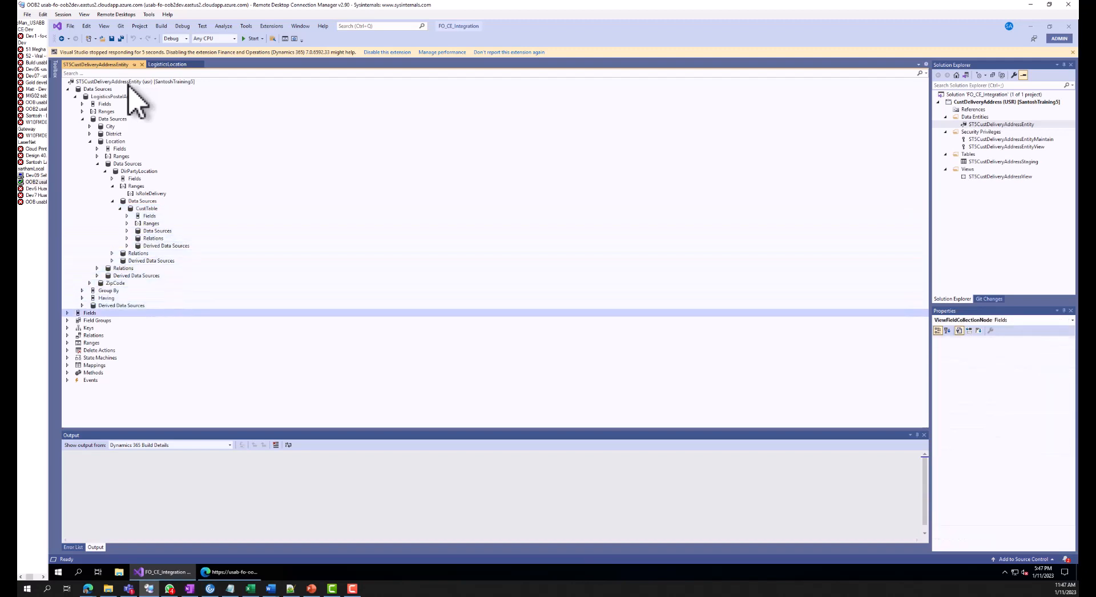
pyautogui.press('Right')
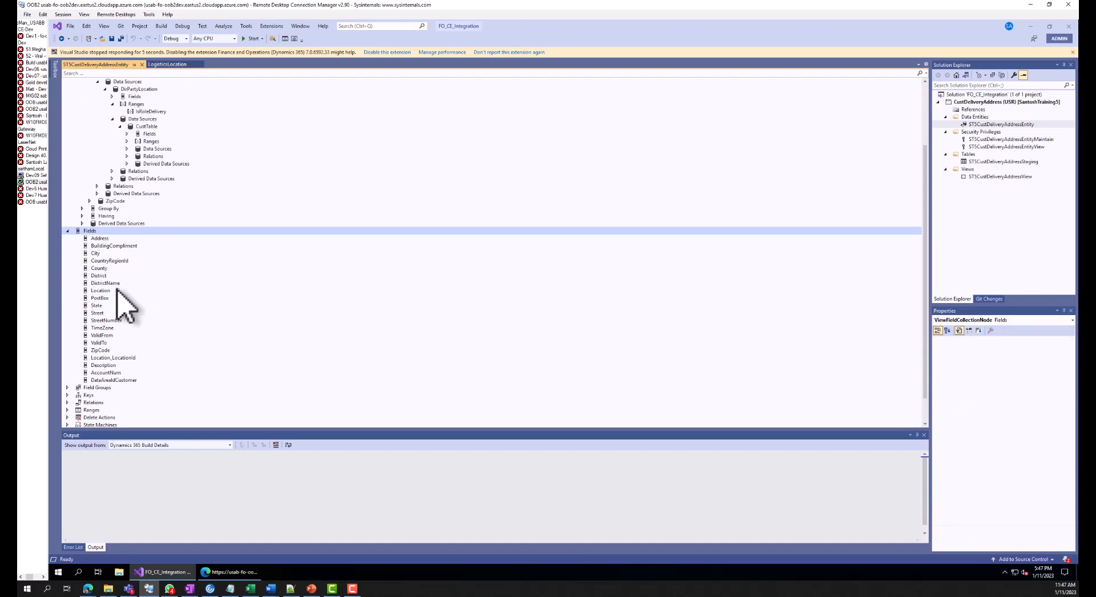
# Inspect the properties of the entity's mapped fields, including Location_LocationId, AccountNum, City and Description.
pyautogui.click(110, 358)
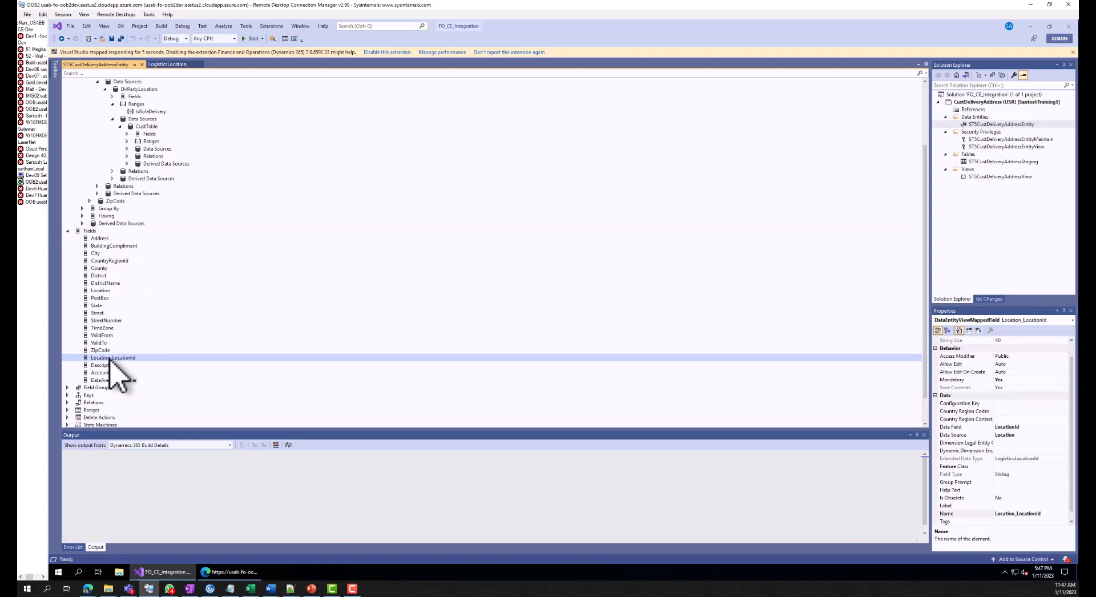
pyautogui.click(110, 372)
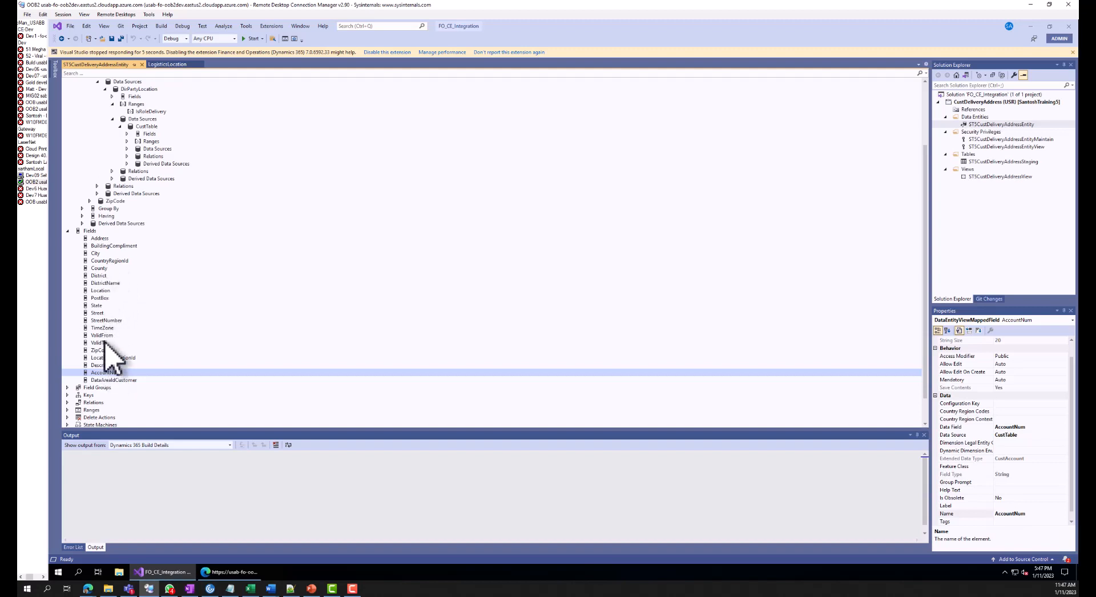
pyautogui.click(102, 253)
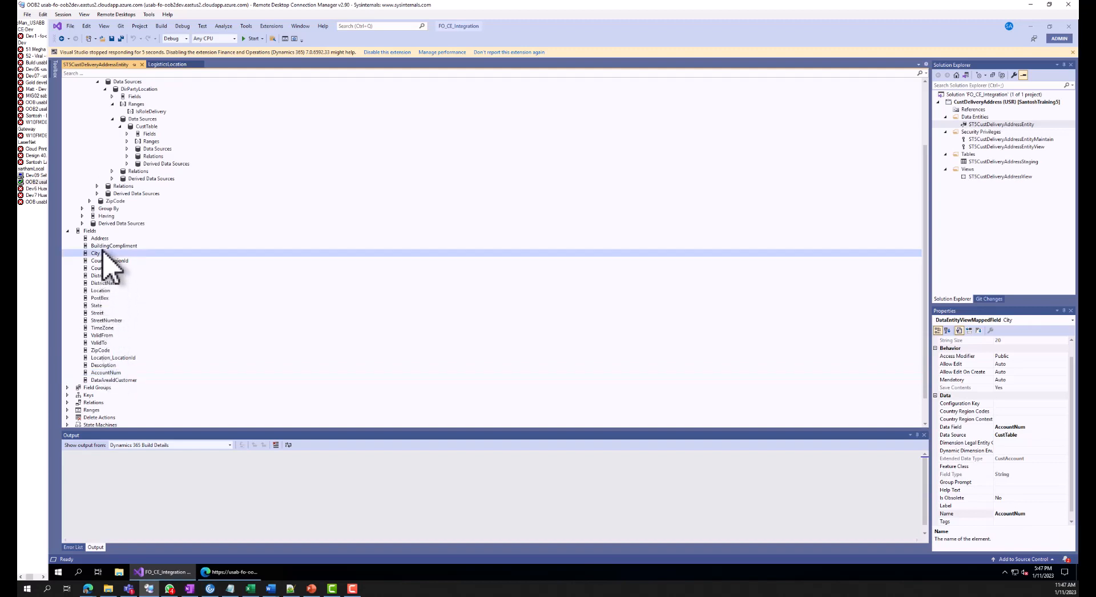
pyautogui.click(119, 275)
pyautogui.click(123, 365)
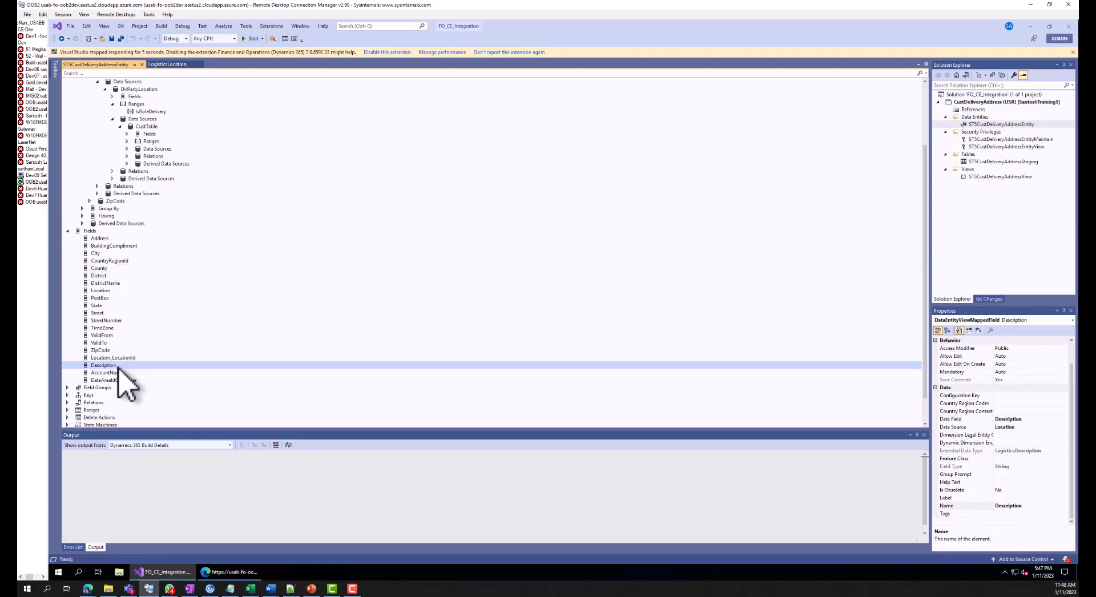
# Expand the entity's Keys and EntityKey nodes and inspect the Location_LocationId key field.
pyautogui.scroll(-1, 120, 373)
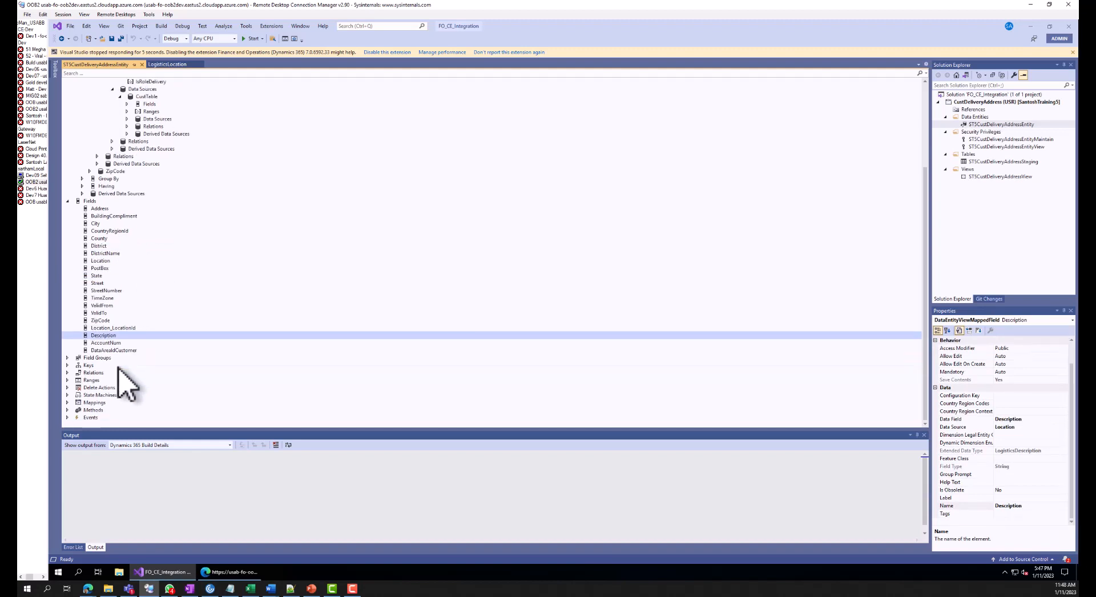
pyautogui.click(67, 366)
pyautogui.click(75, 373)
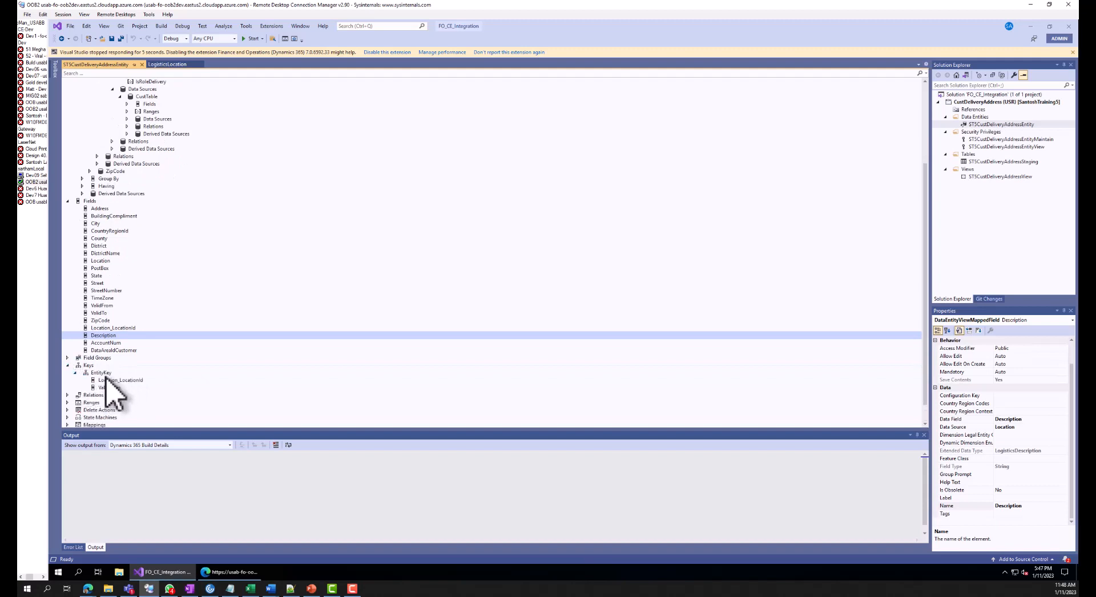
pyautogui.click(123, 381)
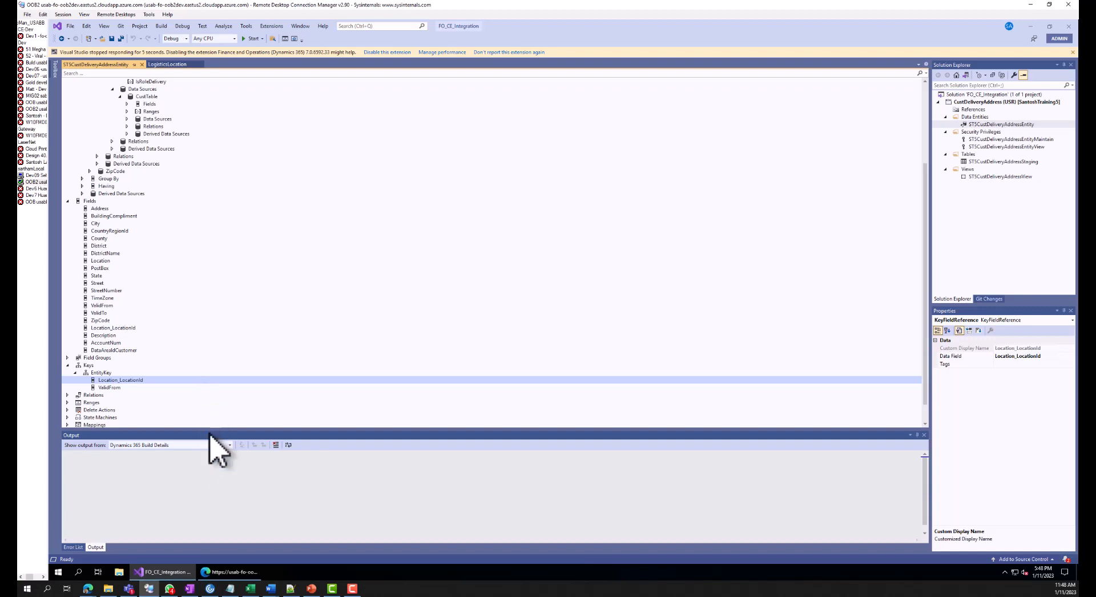
# Switch to the remote desktop's browser and review the ST5CustDeliveryAddresses OData query filtered by AccountNum.
pyautogui.click(228, 574)
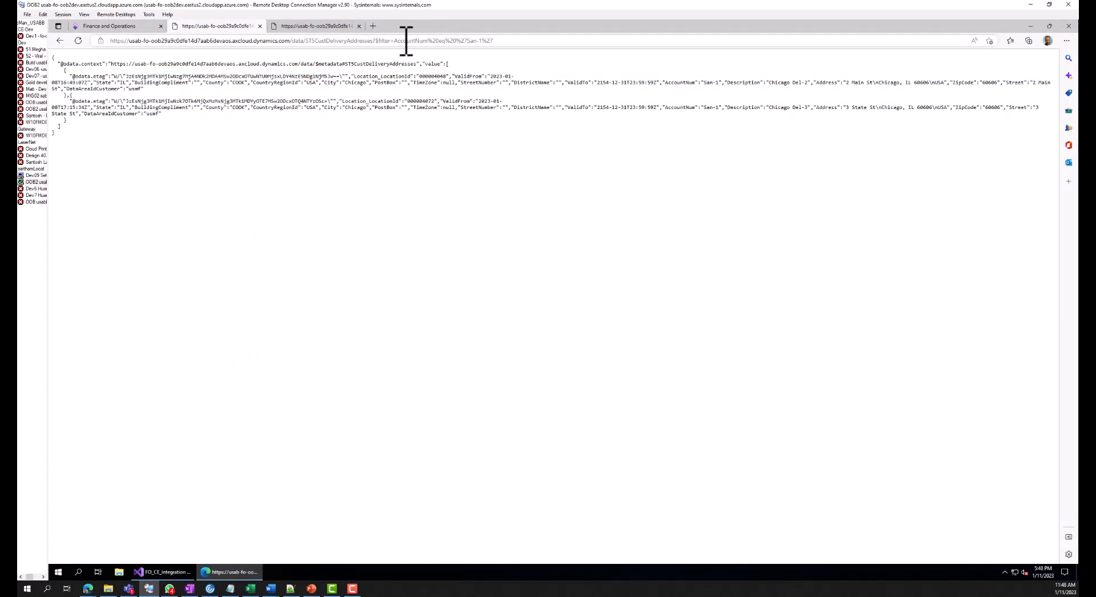
pyautogui.click(379, 41)
pyautogui.click(378, 40)
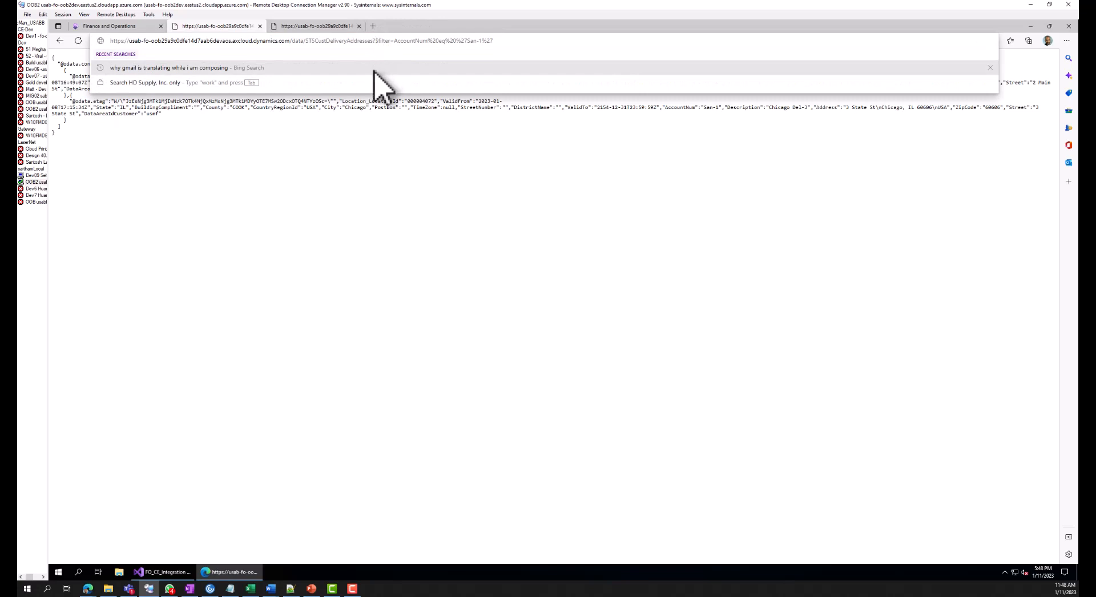
pyautogui.click(325, 174)
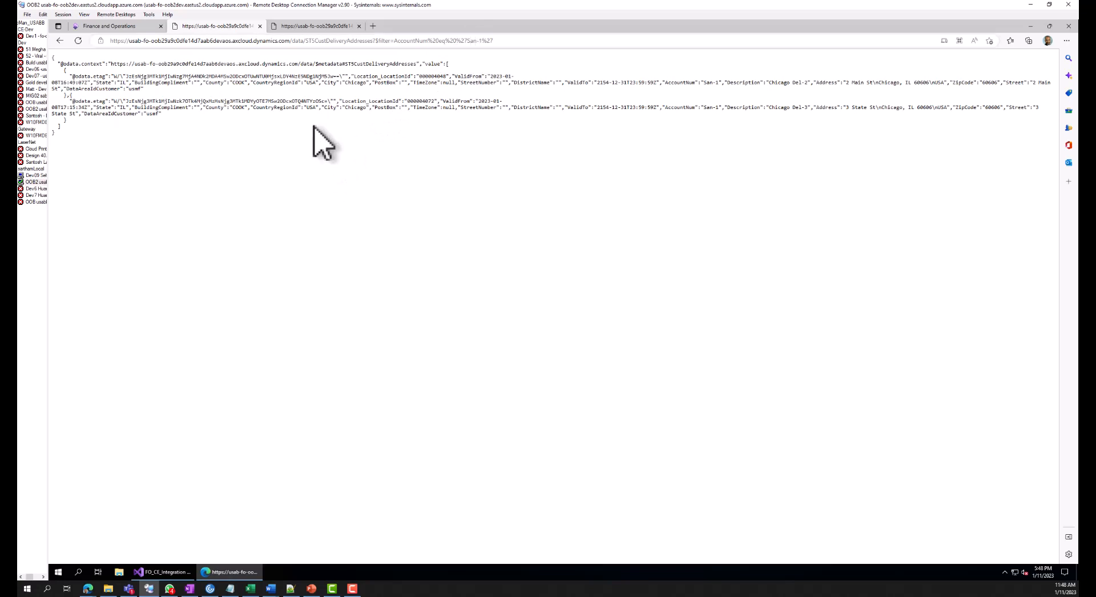
# Reload the delivery address OData query and open the Chicago Muncipality customer record from the All customers list.
pyautogui.click(78, 41)
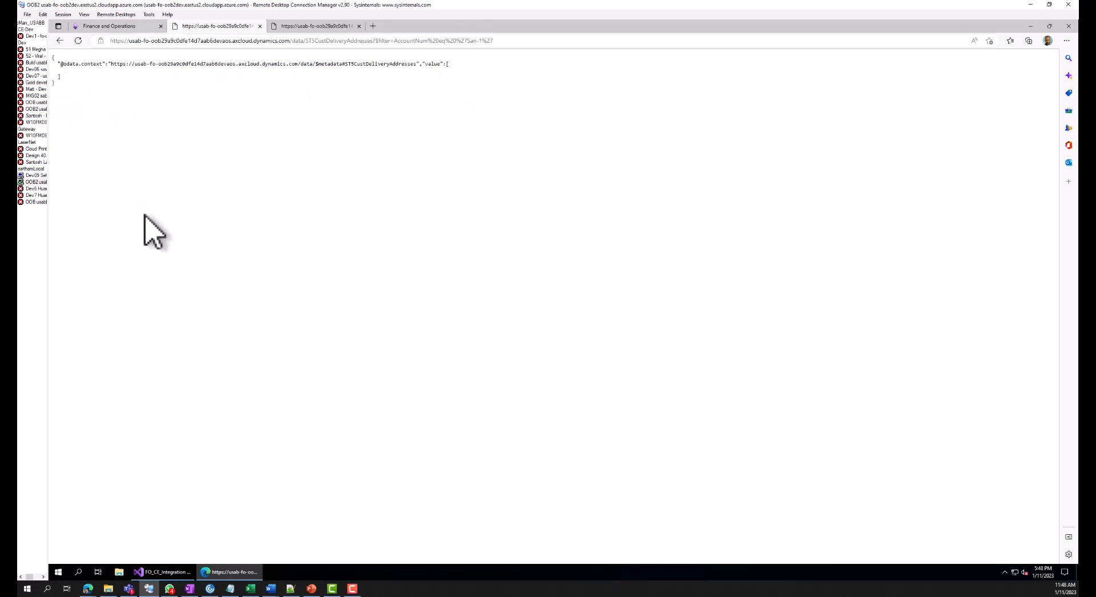
pyautogui.click(114, 26)
pyautogui.click(631, 277)
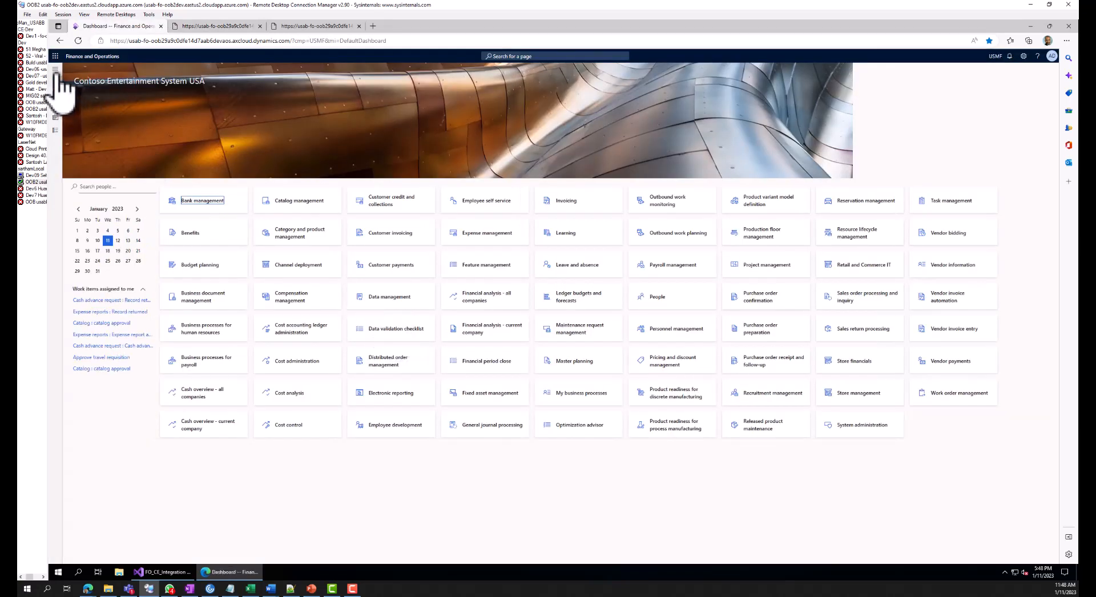
pyautogui.click(55, 70)
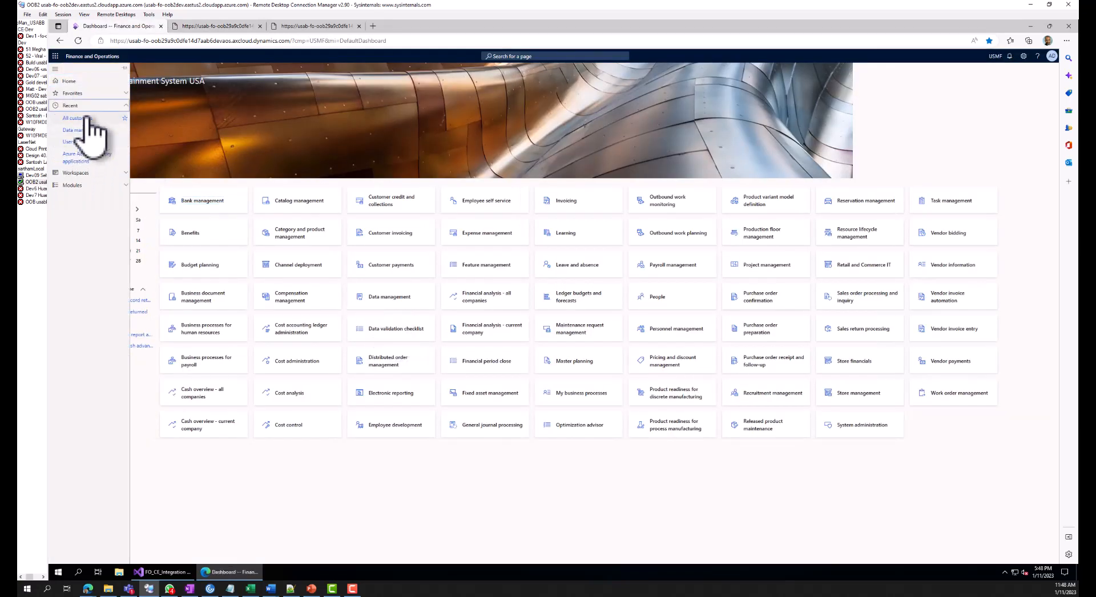
pyautogui.click(88, 117)
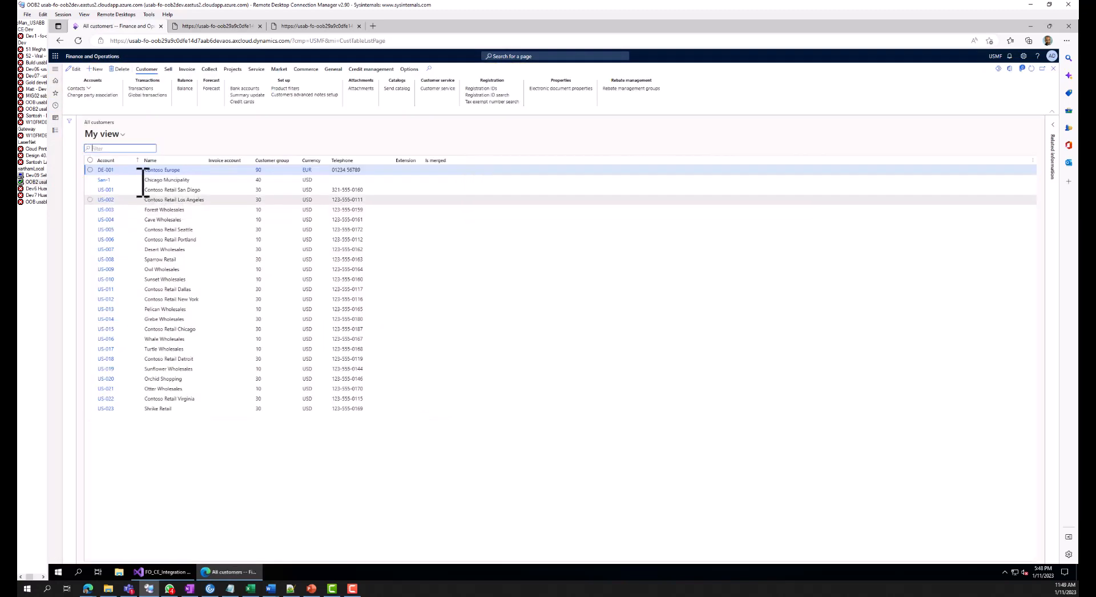
pyautogui.click(109, 181)
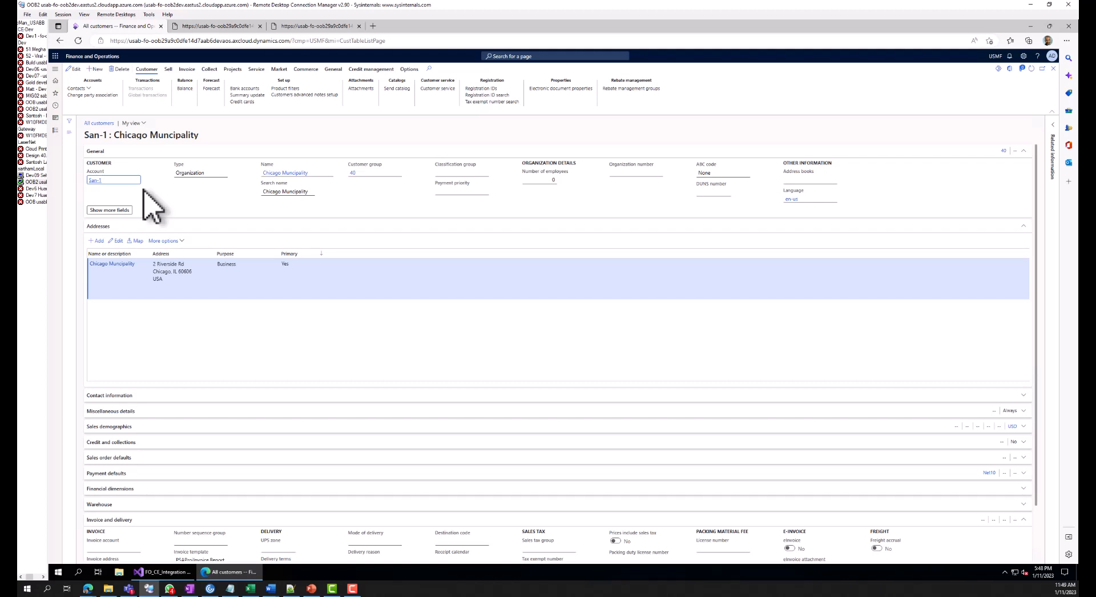
# Add a new address for the customer, naming it Chicago Delivery-1 and setting its purpose to Delivery.
pyautogui.click(97, 239)
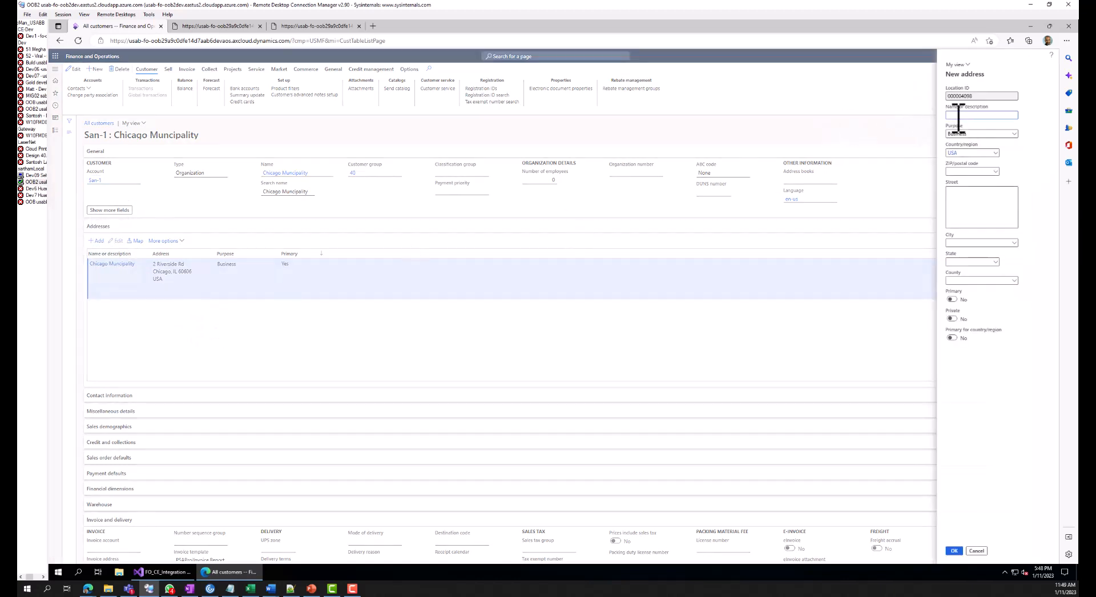
pyautogui.click(956, 116)
pyautogui.write('Chicag')
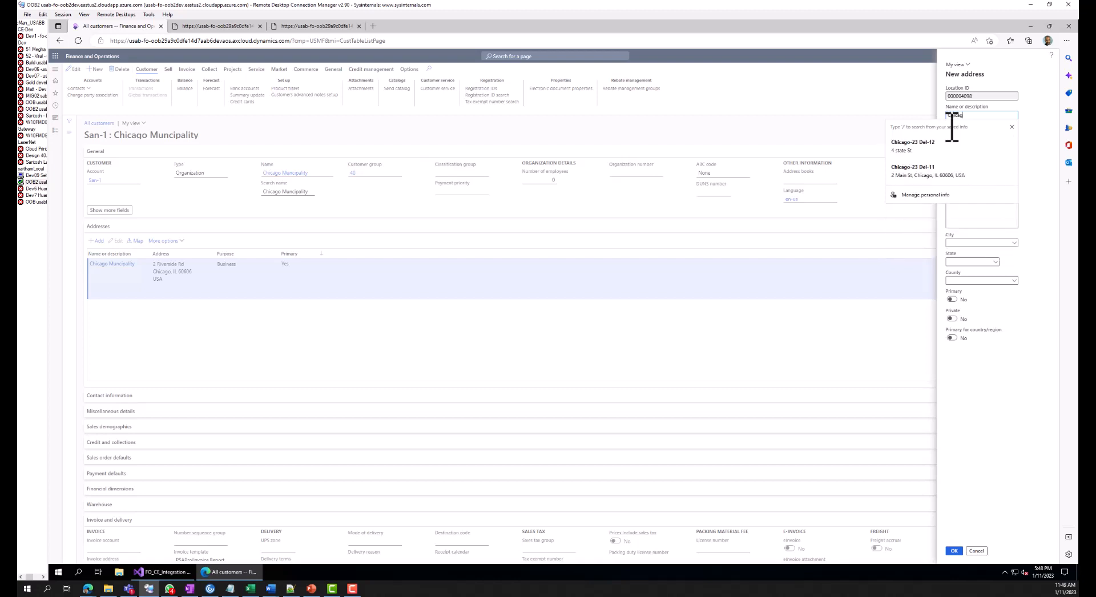
pyautogui.write('o D')
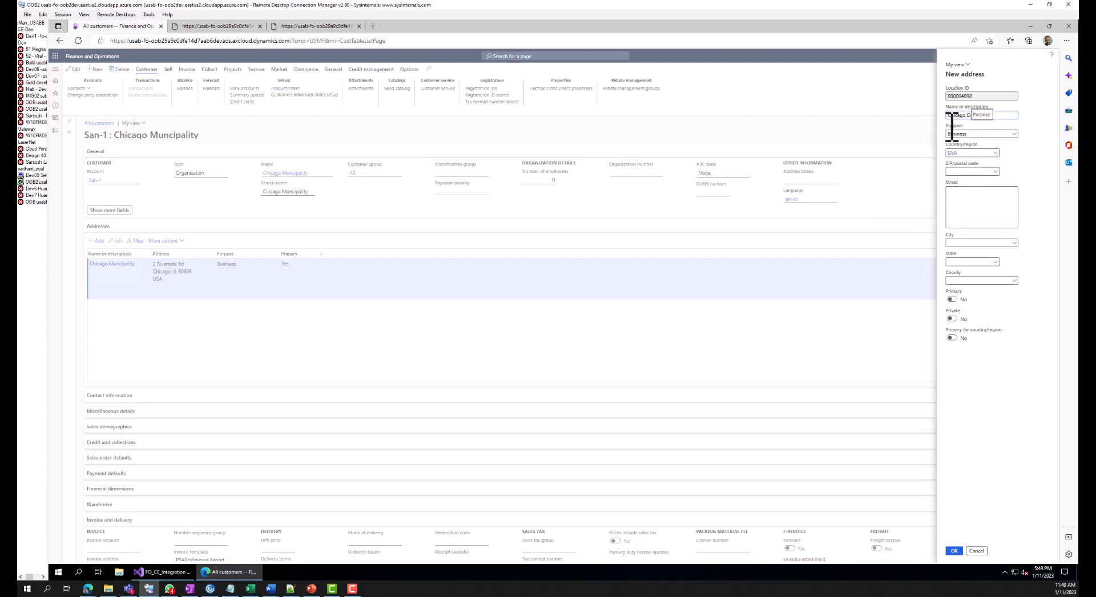
pyautogui.write('elivery-1')
pyautogui.click(1015, 135)
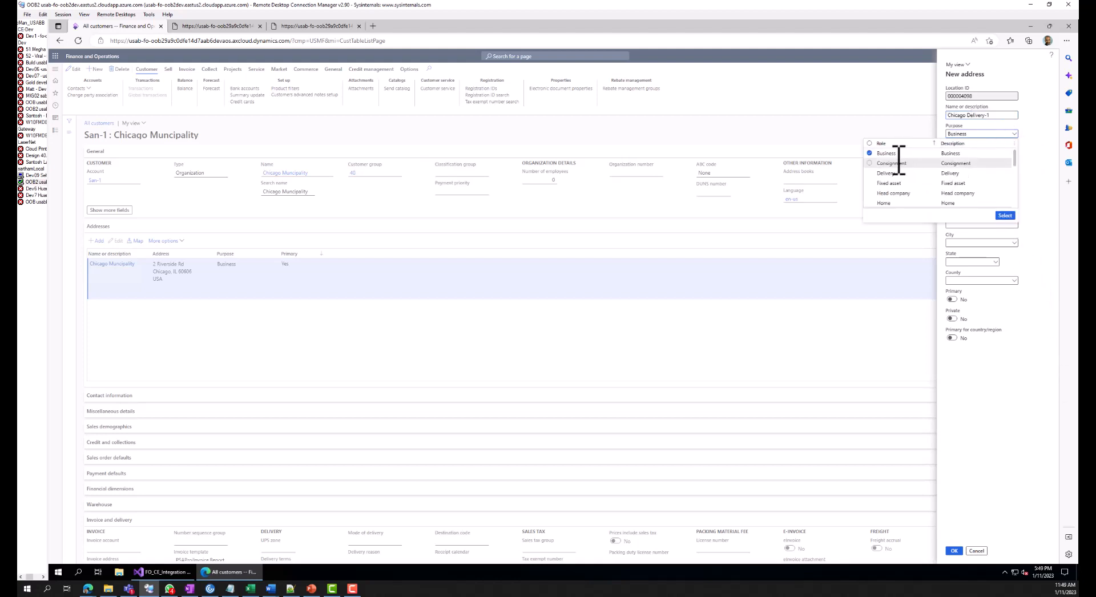
pyautogui.click(871, 173)
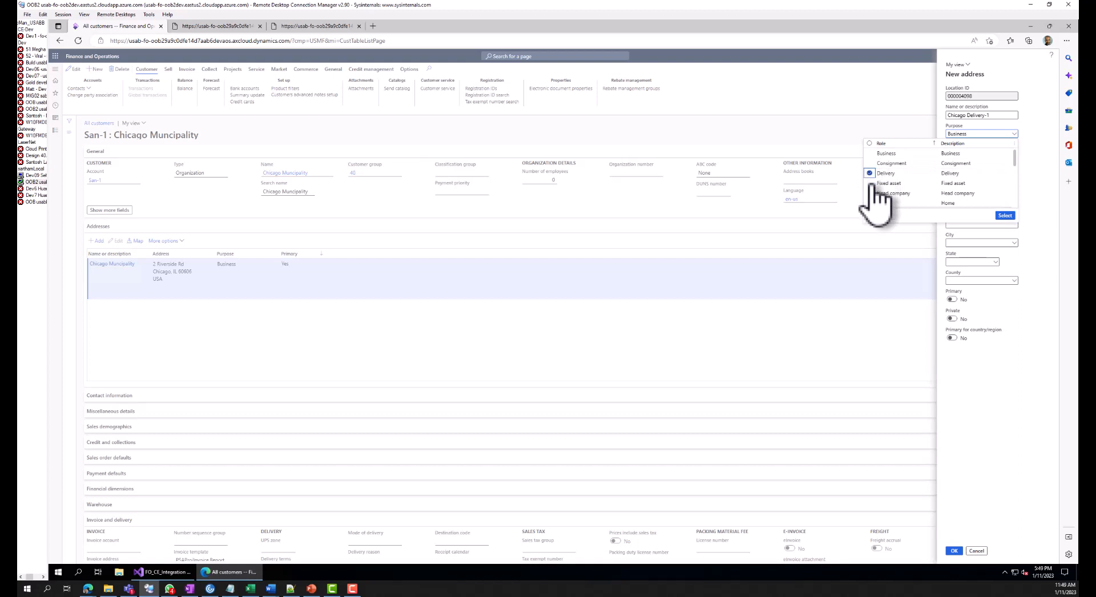
pyautogui.click(1006, 215)
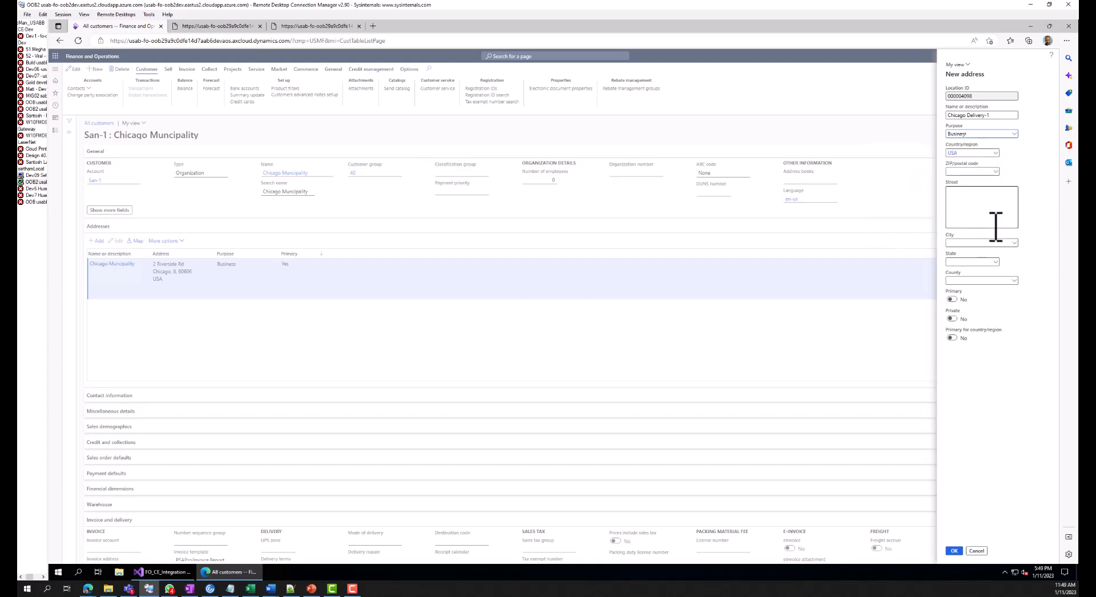
# Fill in the new address's ZIP code and street, and save it to the customer.
pyautogui.click(976, 172)
pyautogui.write('60606')
pyautogui.press('Tab')
pyautogui.write('1 Main St')
pyautogui.press('Tab')
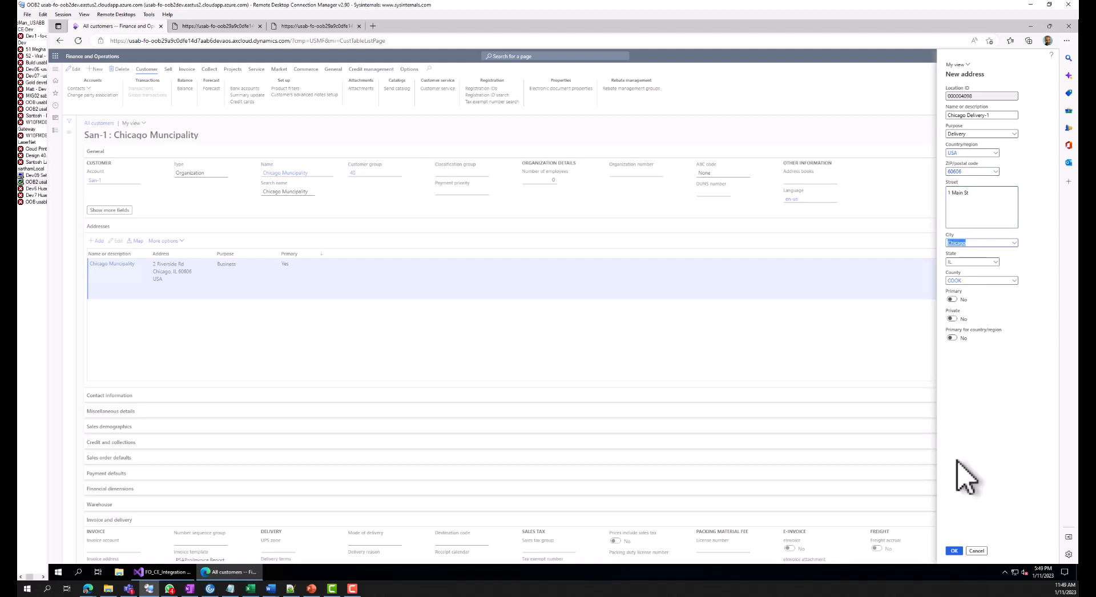
pyautogui.click(961, 552)
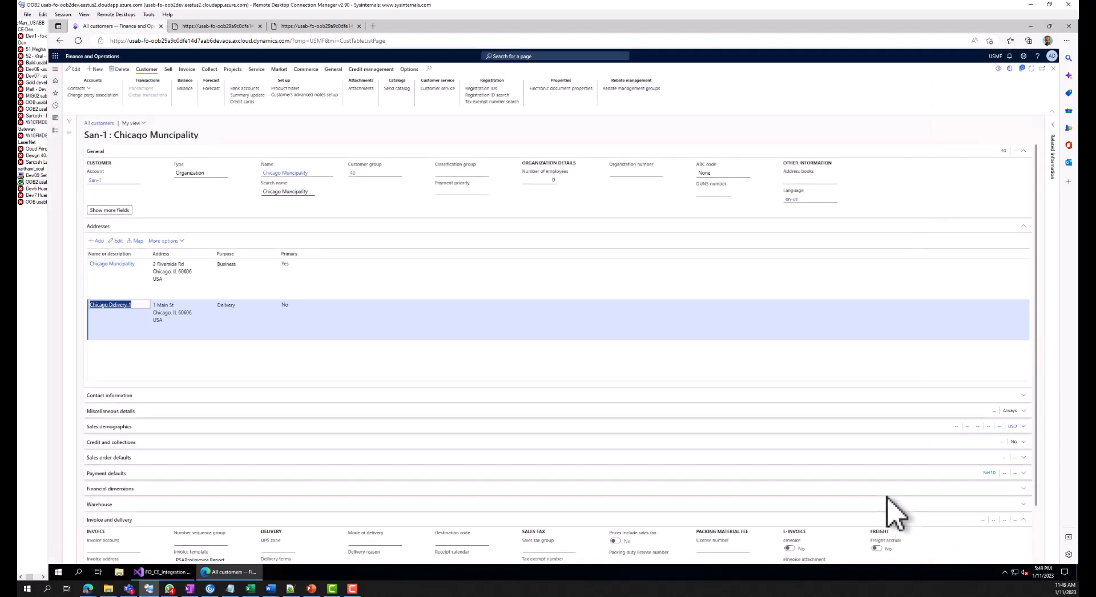
pyautogui.click(329, 352)
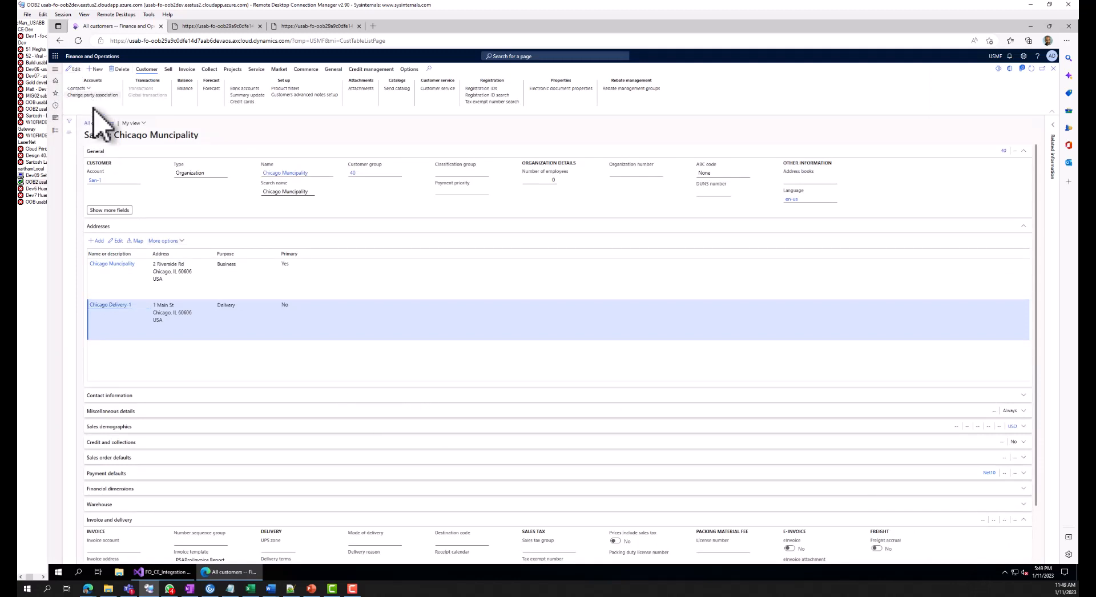
# Refresh the ST5CustDeliveryAddresses OData query and examine the Description, DataAreaIdCustomer, Location_LocationId and AccountNum values.
pyautogui.click(221, 27)
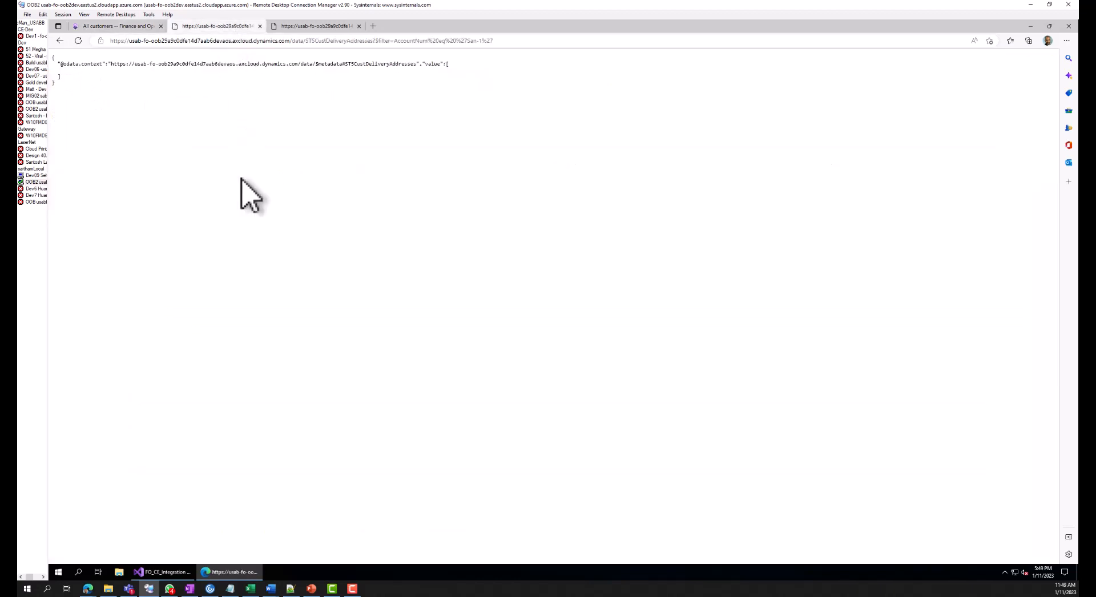
pyautogui.click(78, 41)
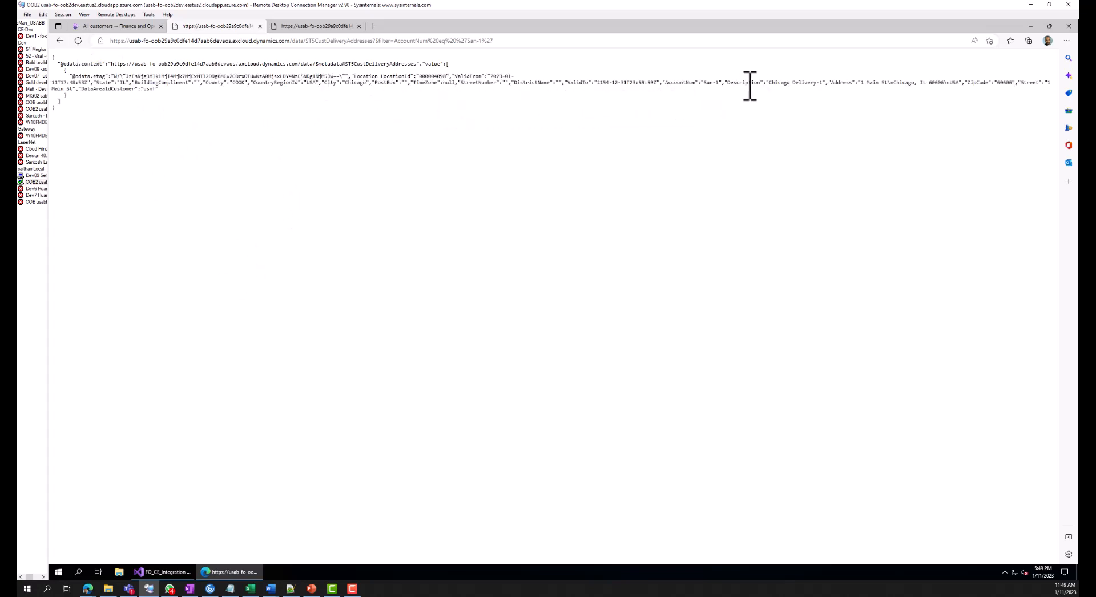
pyautogui.moveTo(725, 83); pyautogui.dragTo(830, 83)
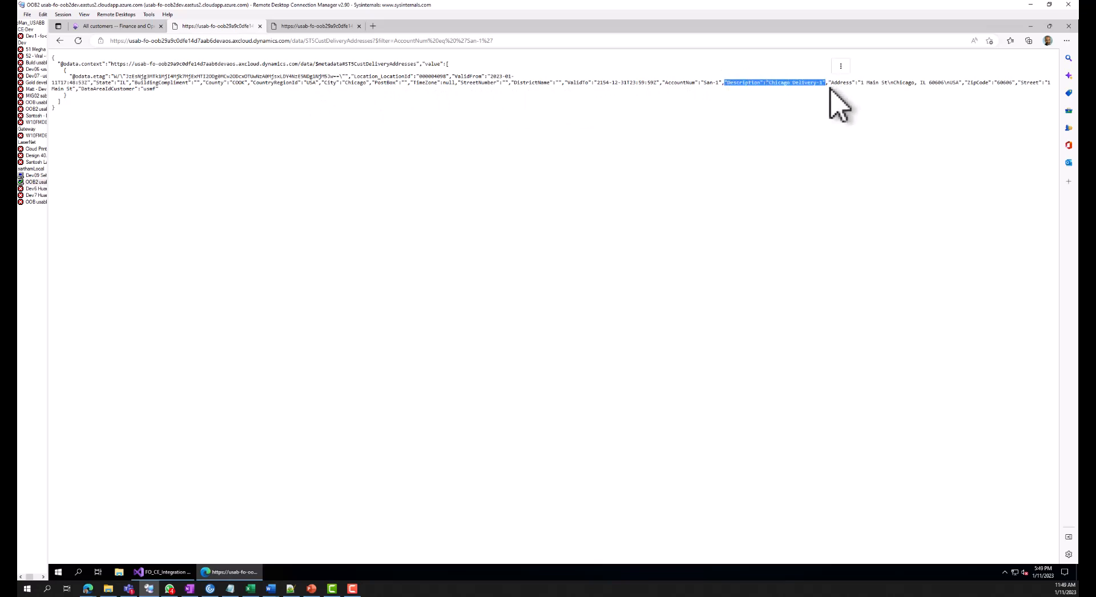
pyautogui.moveTo(112, 89); pyautogui.dragTo(162, 92)
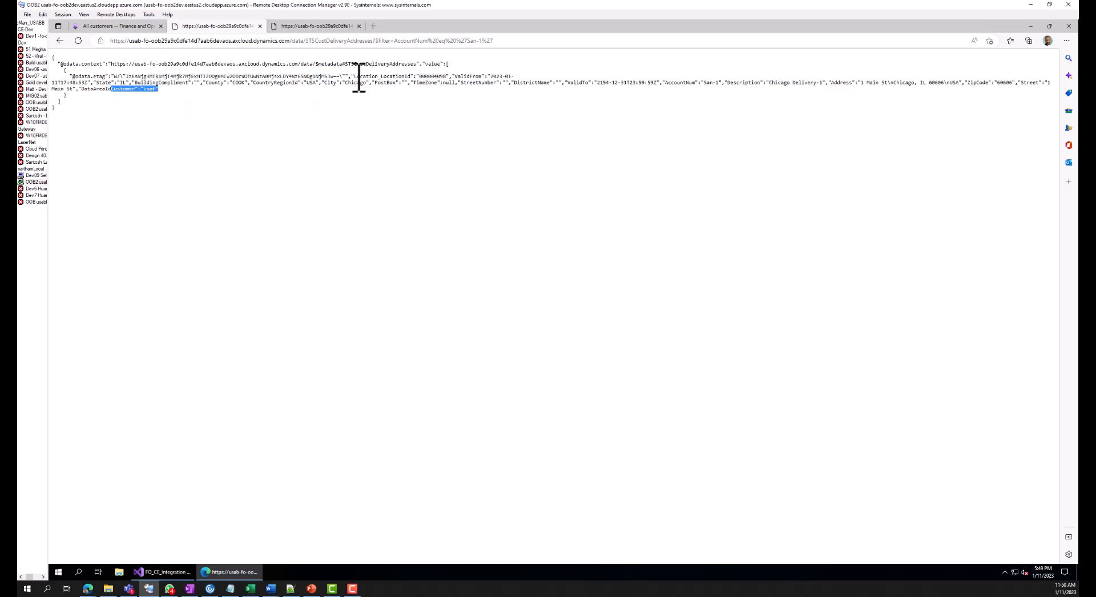
pyautogui.moveTo(352, 78); pyautogui.dragTo(450, 78)
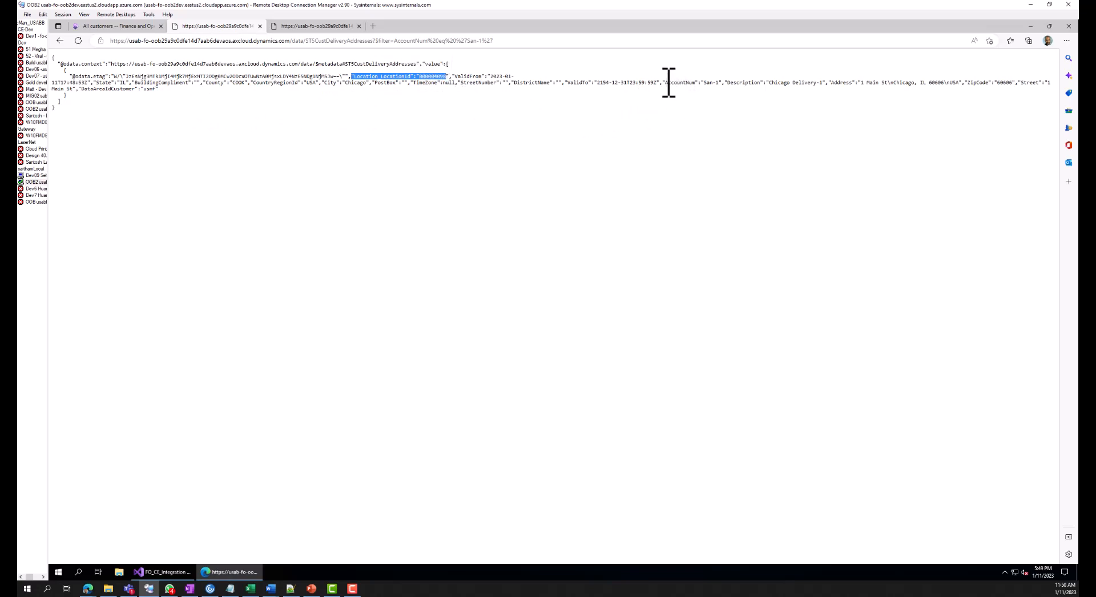
pyautogui.moveTo(666, 82); pyautogui.dragTo(725, 84)
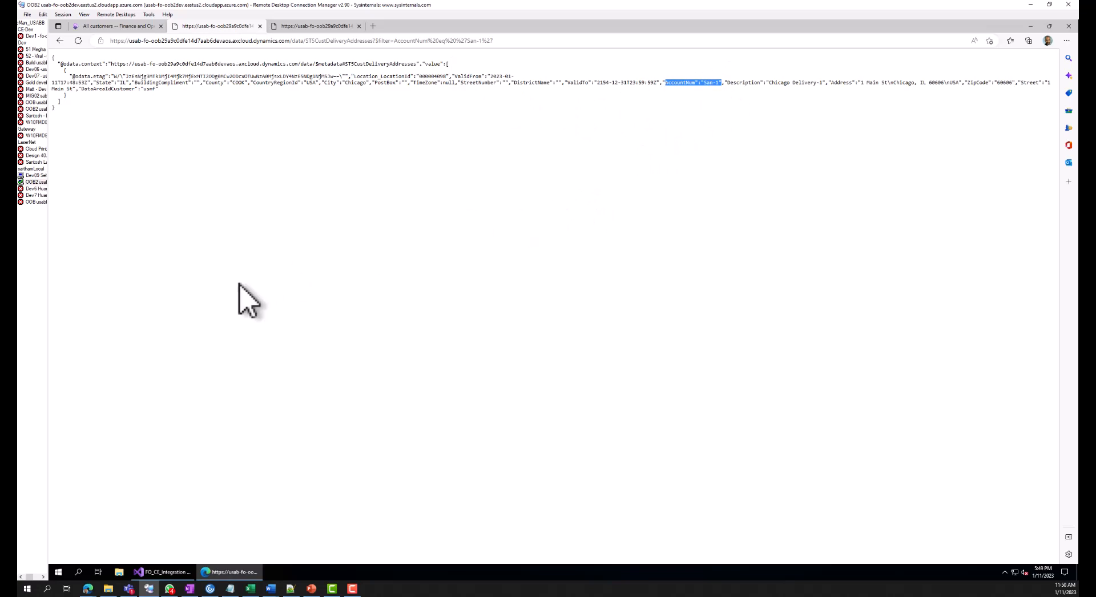
# Switch to the Power Platform admin center and open the FO to CE OOB2 data integration project to review its task.
pyautogui.moveTo(88, 591)
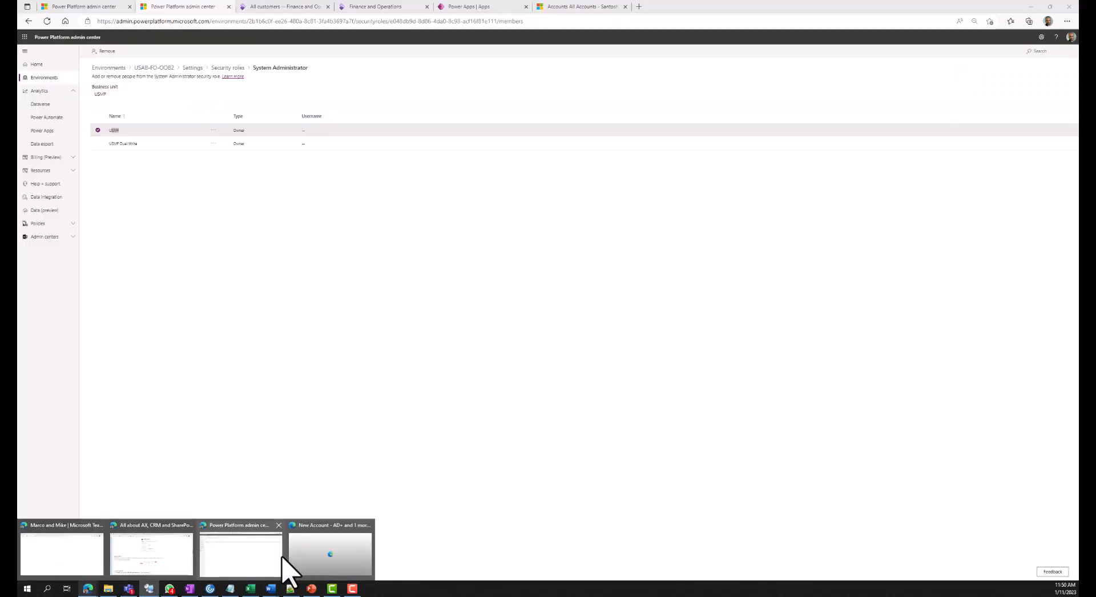
pyautogui.click(264, 568)
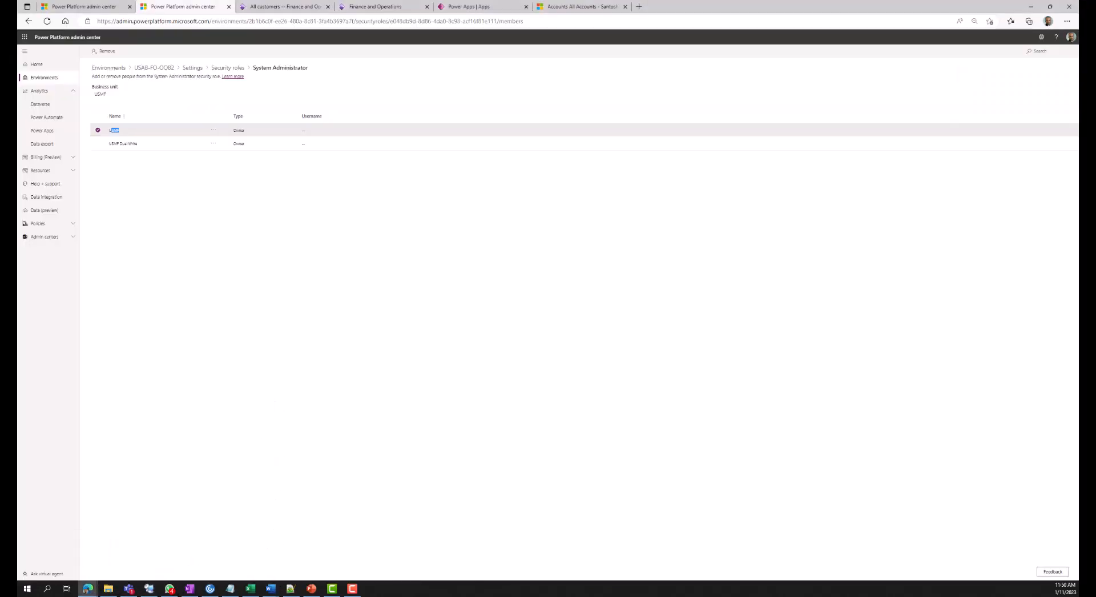
pyautogui.click(267, 5)
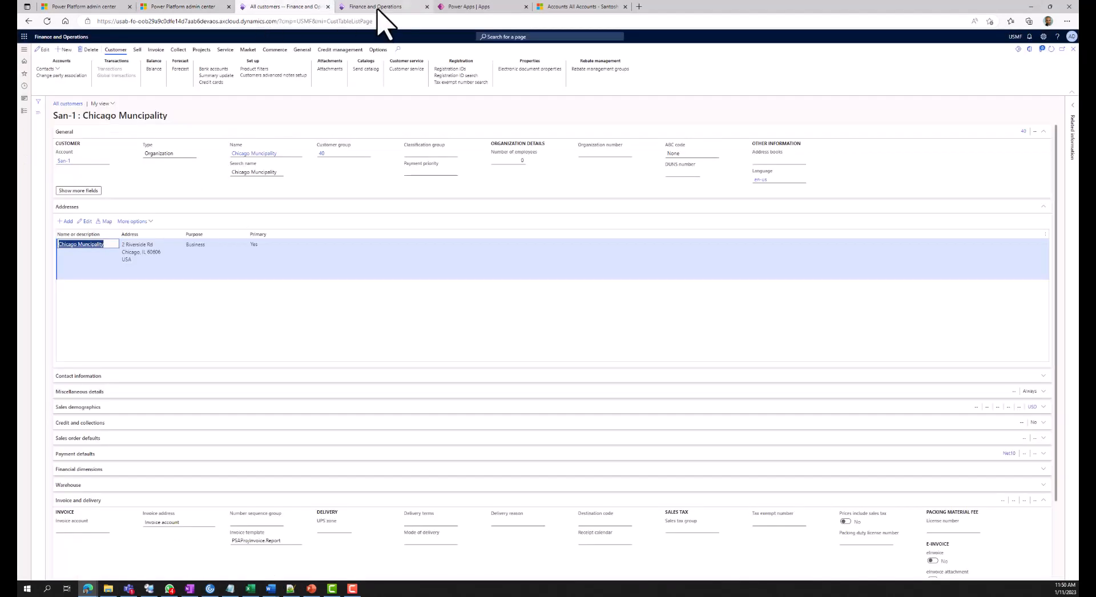
pyautogui.click(75, 7)
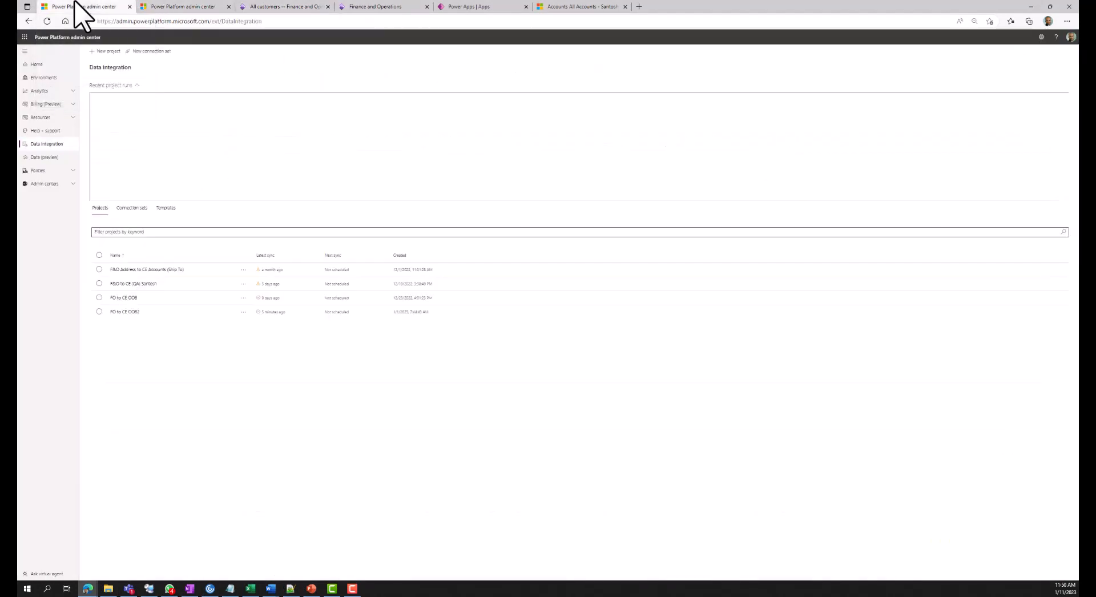
pyautogui.click(128, 313)
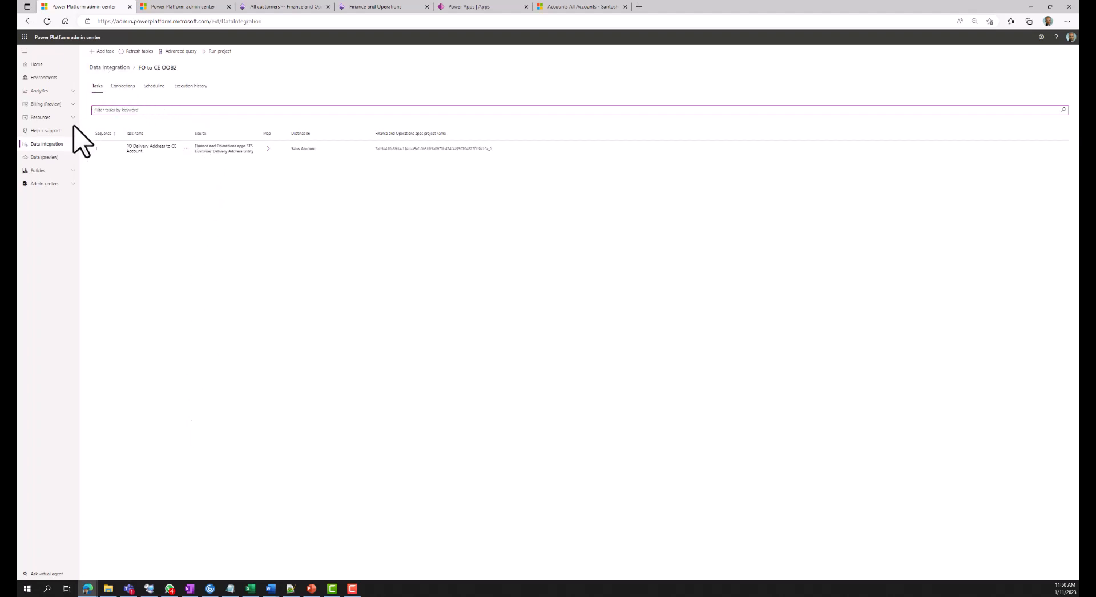
pyautogui.click(52, 146)
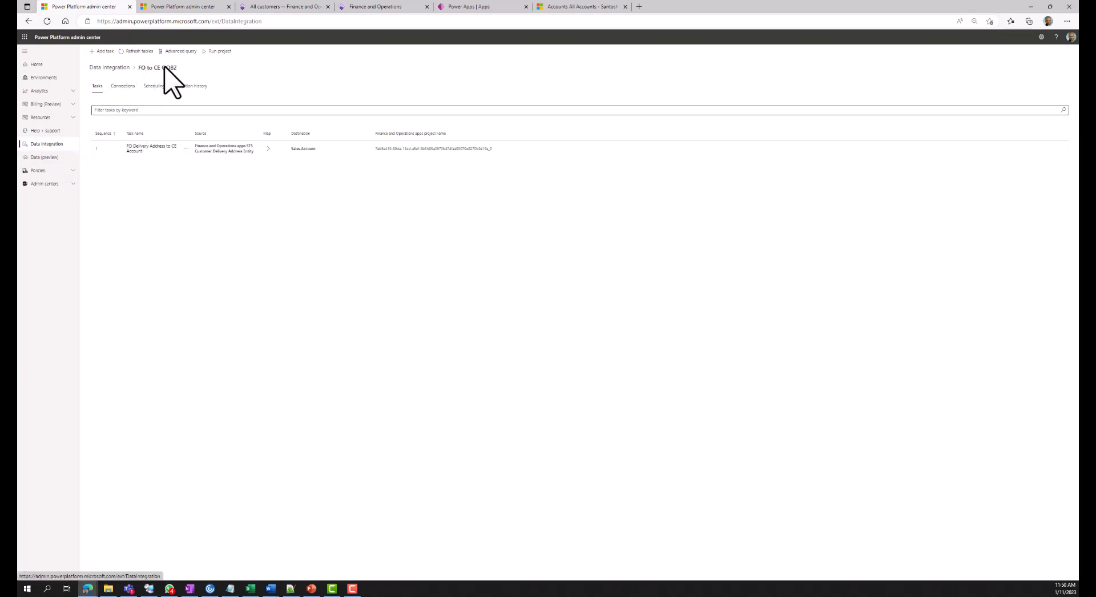
pyautogui.click(117, 68)
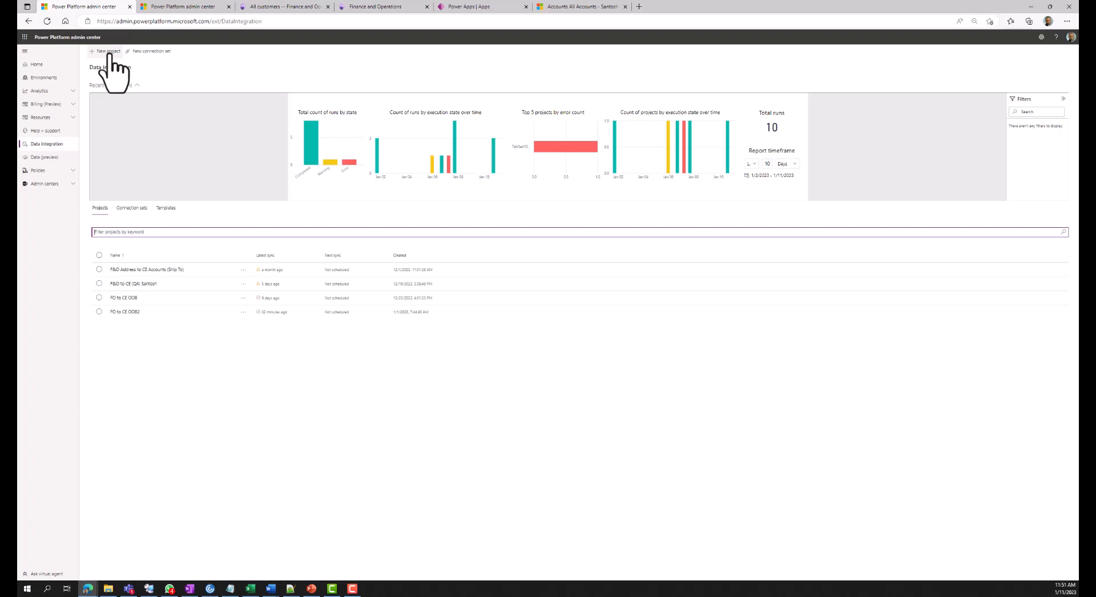
pyautogui.click(125, 312)
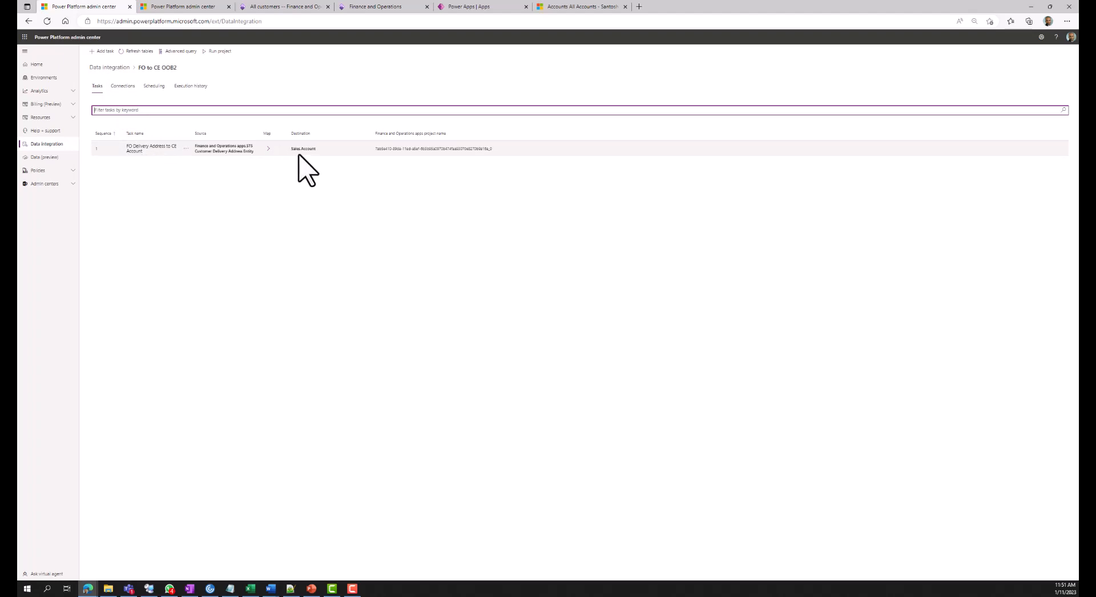
# Inspect the FO Delivery Address to CE Account mapping, including the company code's default transform and the source filter query.
pyautogui.click(268, 150)
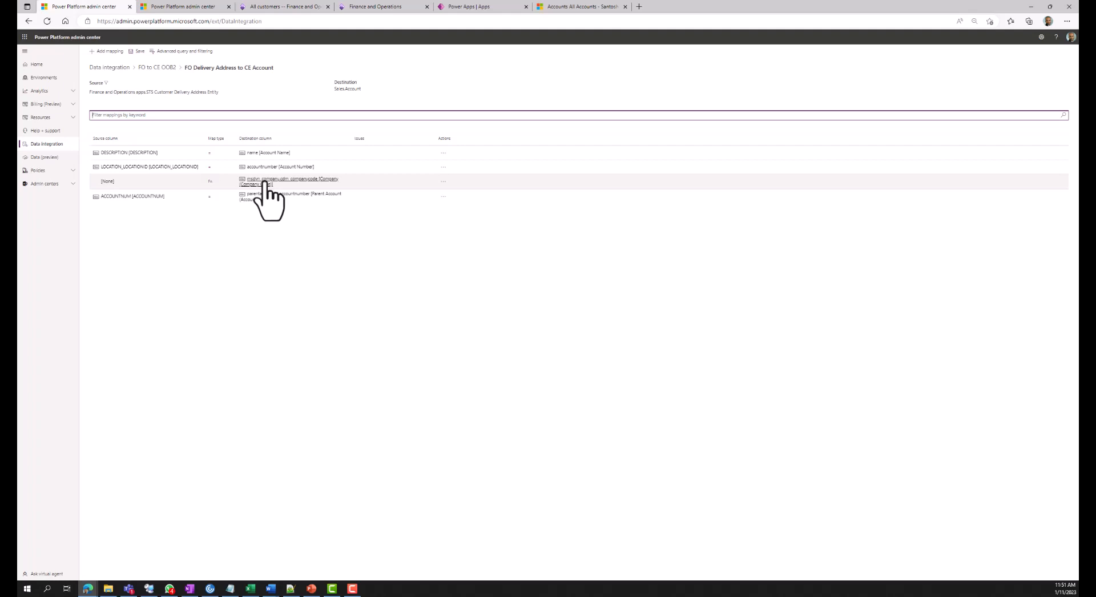
pyautogui.click(209, 181)
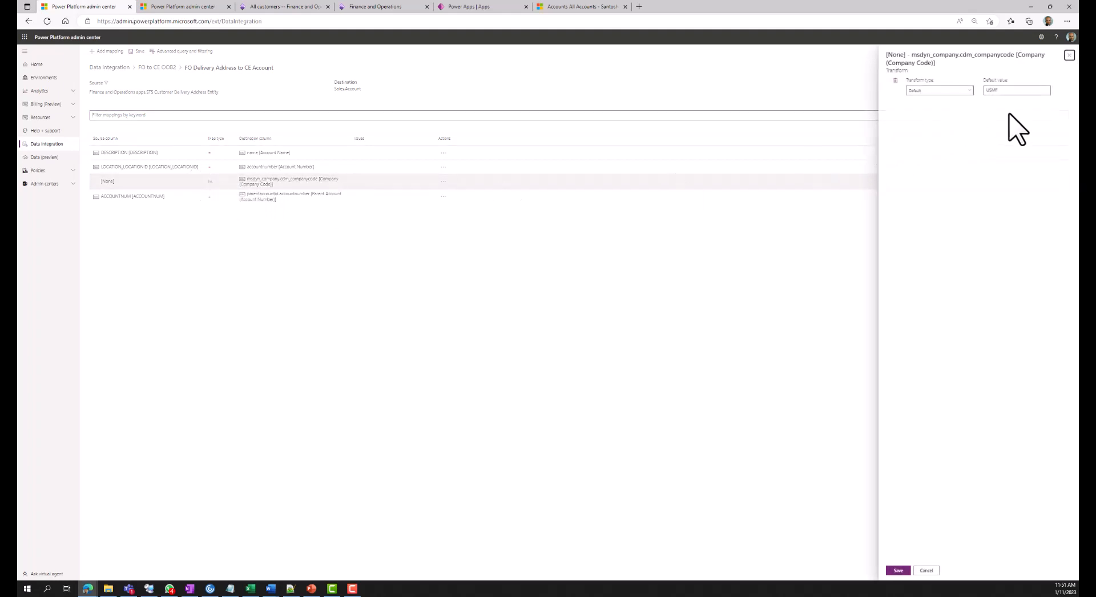
pyautogui.click(917, 572)
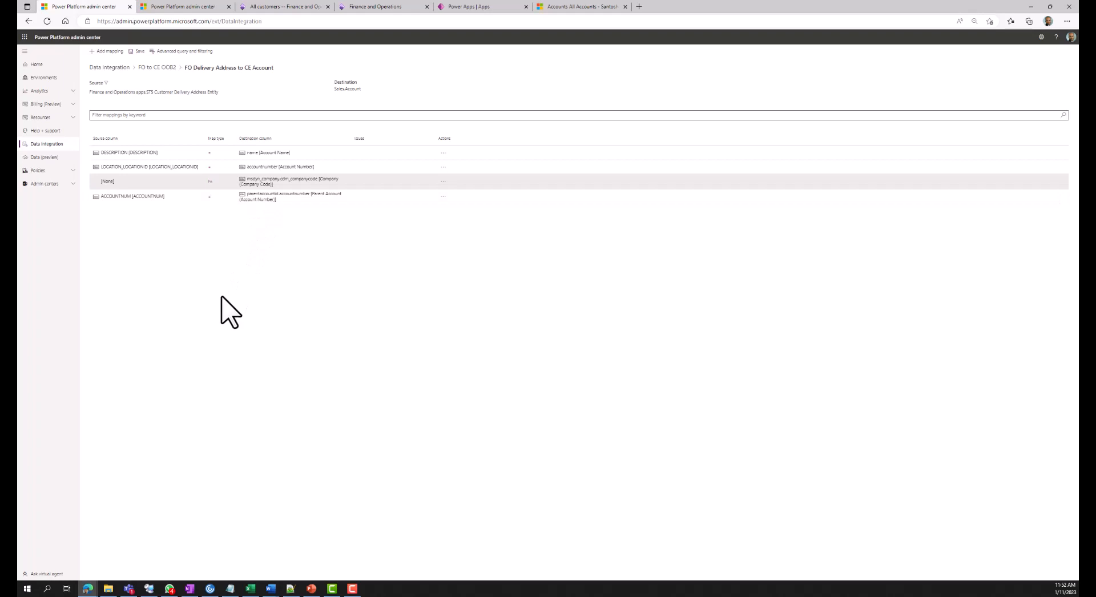
pyautogui.click(106, 83)
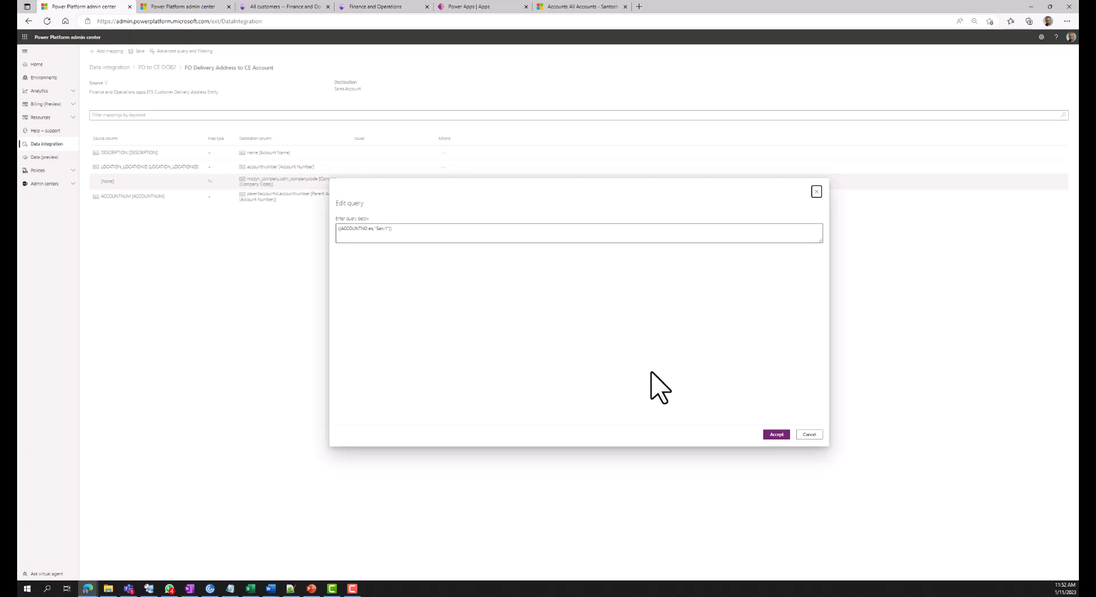
pyautogui.click(809, 435)
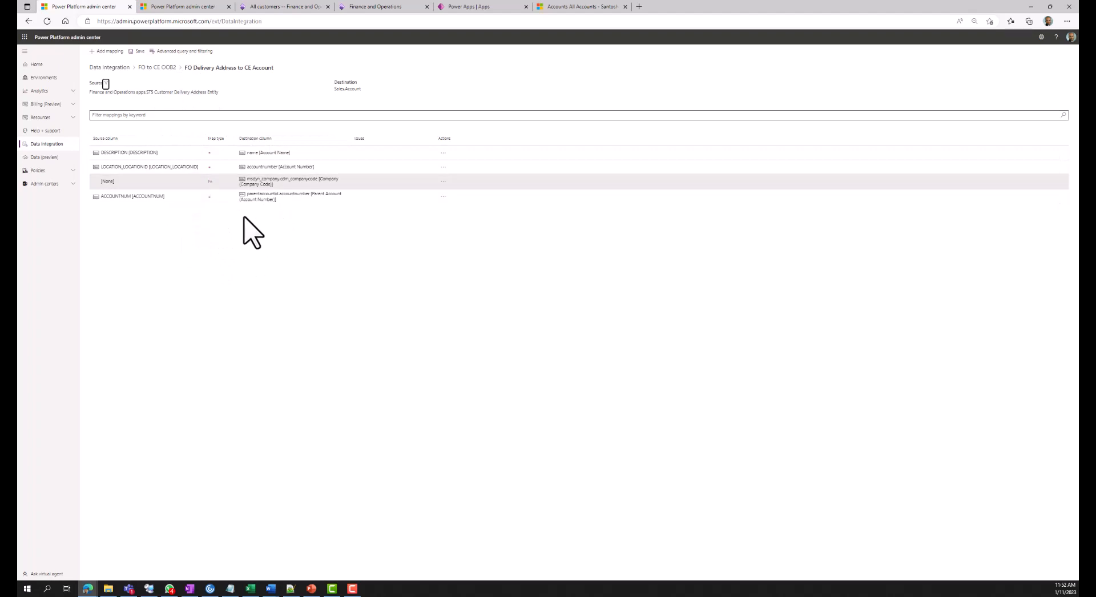
# Return to the FO to CE OOB2 project's task list and switch to the Chicago Muncipality customer in Finance and Operations.
pyautogui.click(157, 68)
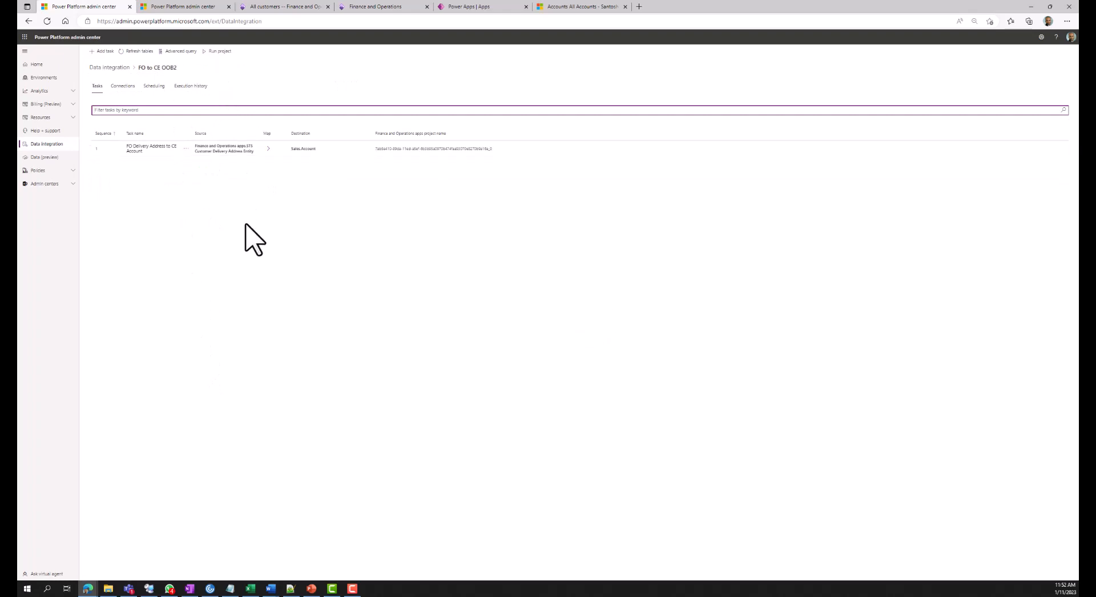
pyautogui.click(264, 7)
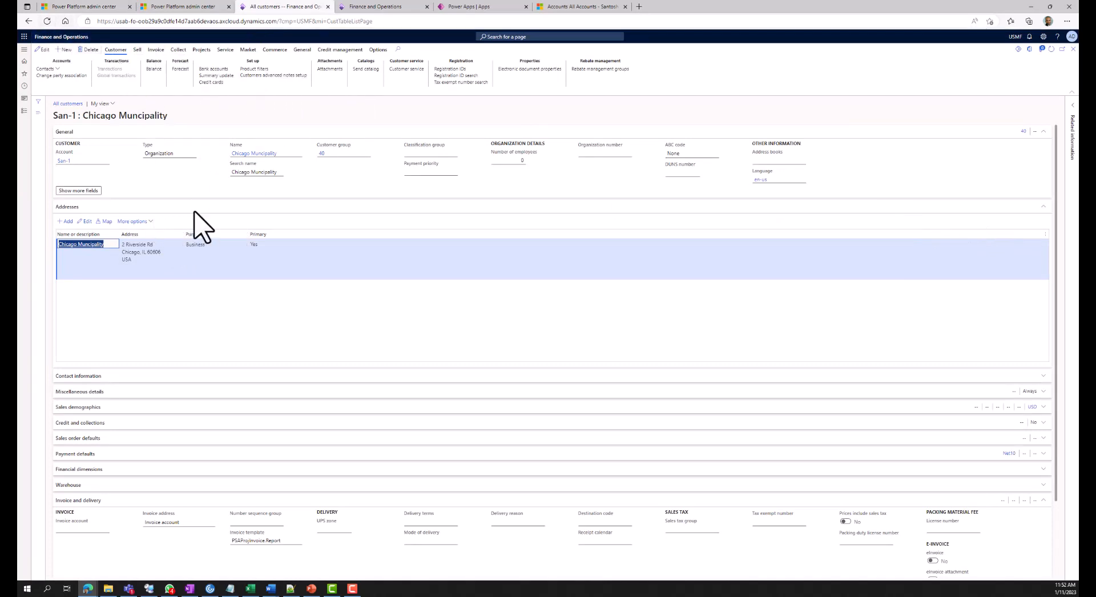
# Refresh the Chicago Muncipality customer and select its Chicago Delivery-1 address, then switch to Sales Hub and refresh the accounts list.
pyautogui.click(1051, 50)
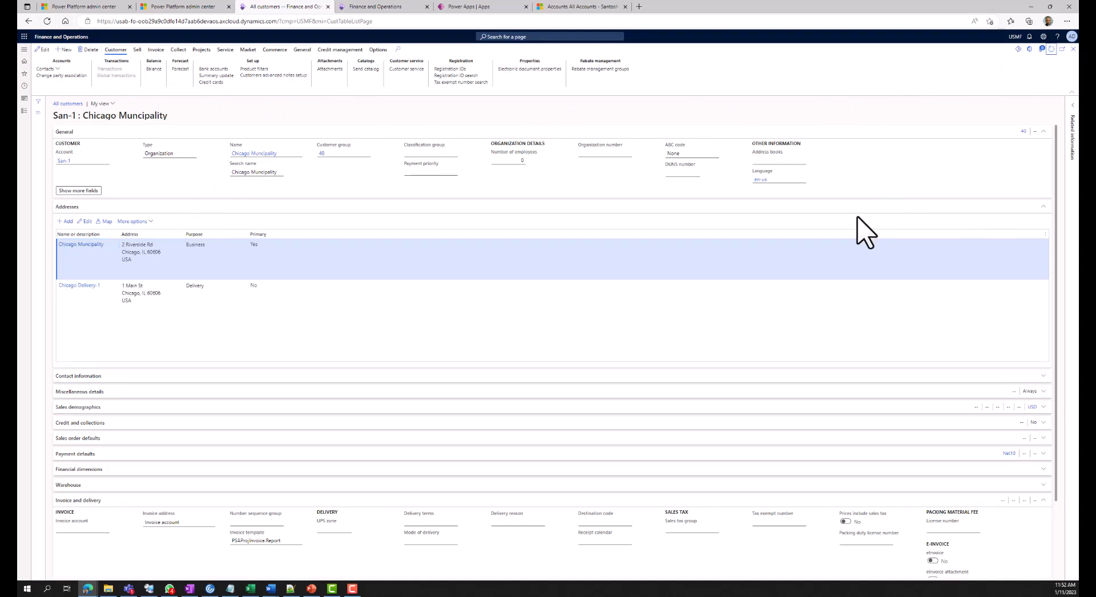
pyautogui.click(322, 297)
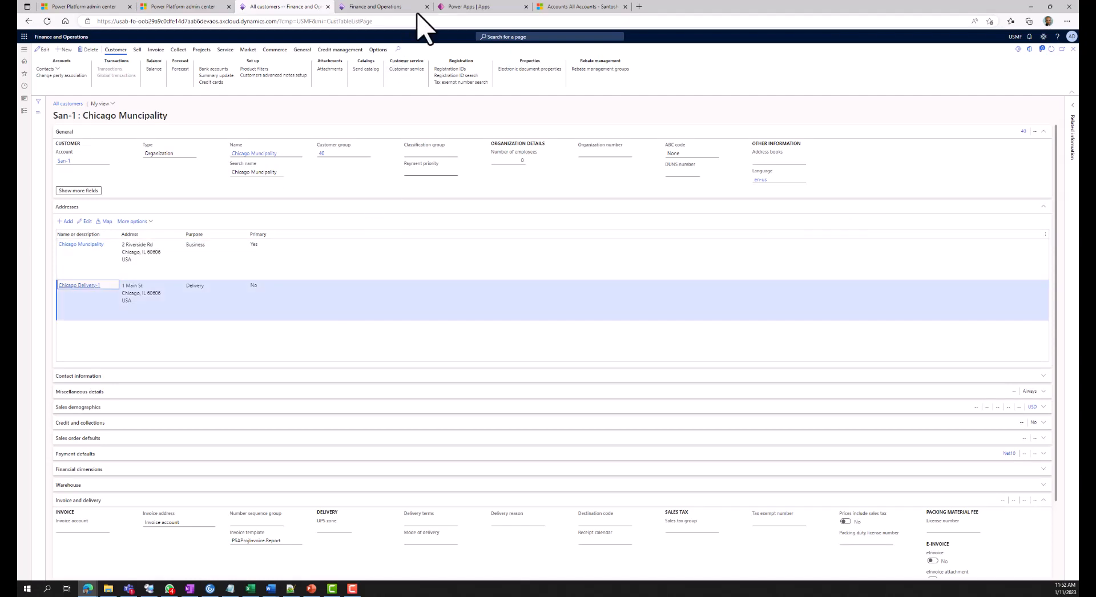
pyautogui.click(581, 7)
pyautogui.click(262, 59)
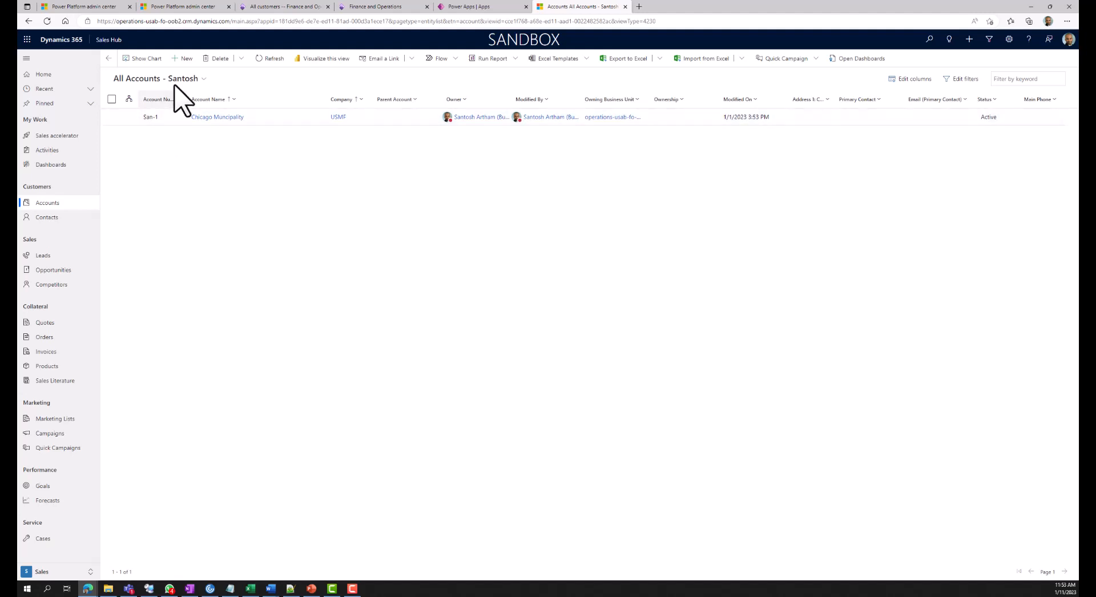
# Switch to the Power Platform admin center, run the FO to CE OOB2 project and check its execution history.
pyautogui.click(103, 7)
pyautogui.click(211, 285)
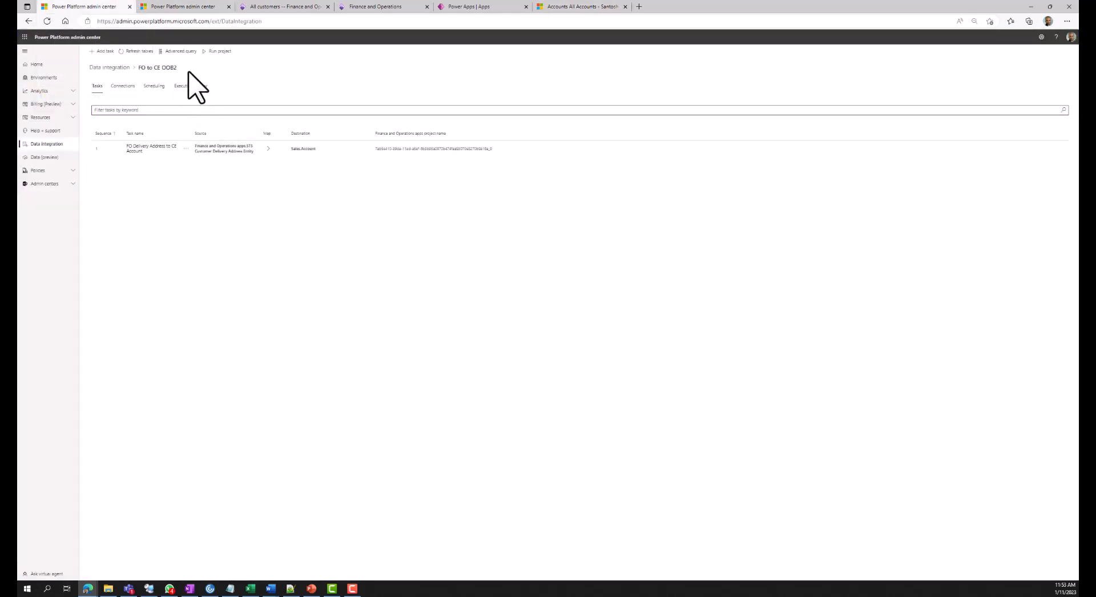
pyautogui.click(220, 52)
pyautogui.click(198, 87)
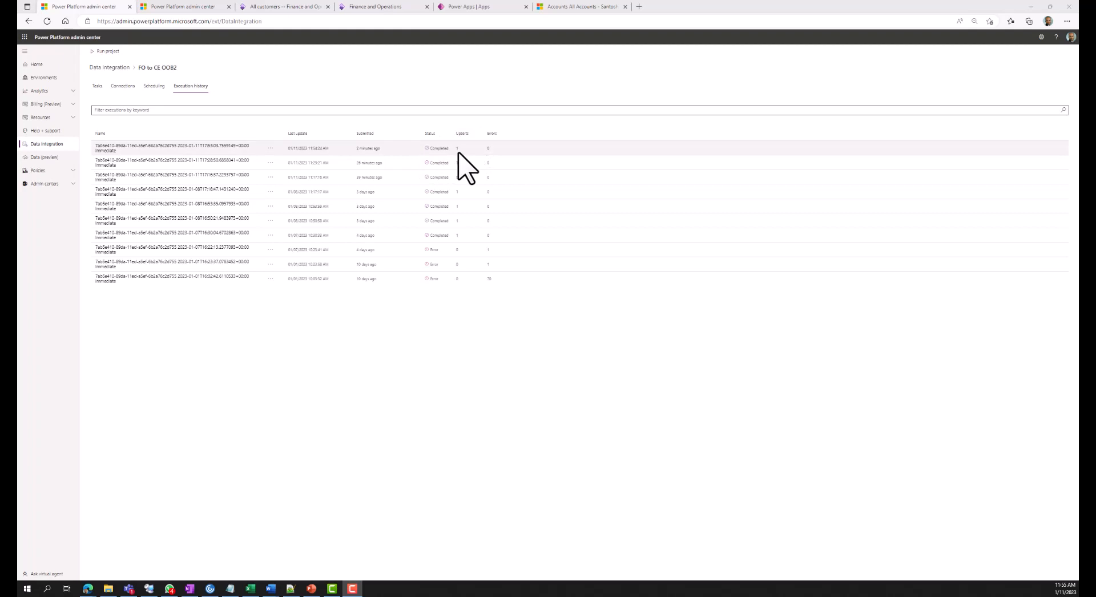
# Refresh the Sales Hub accounts list and compare the Chicago Delivery-1 account number with the address's Location ID in Finance and Operations.
pyautogui.click(582, 7)
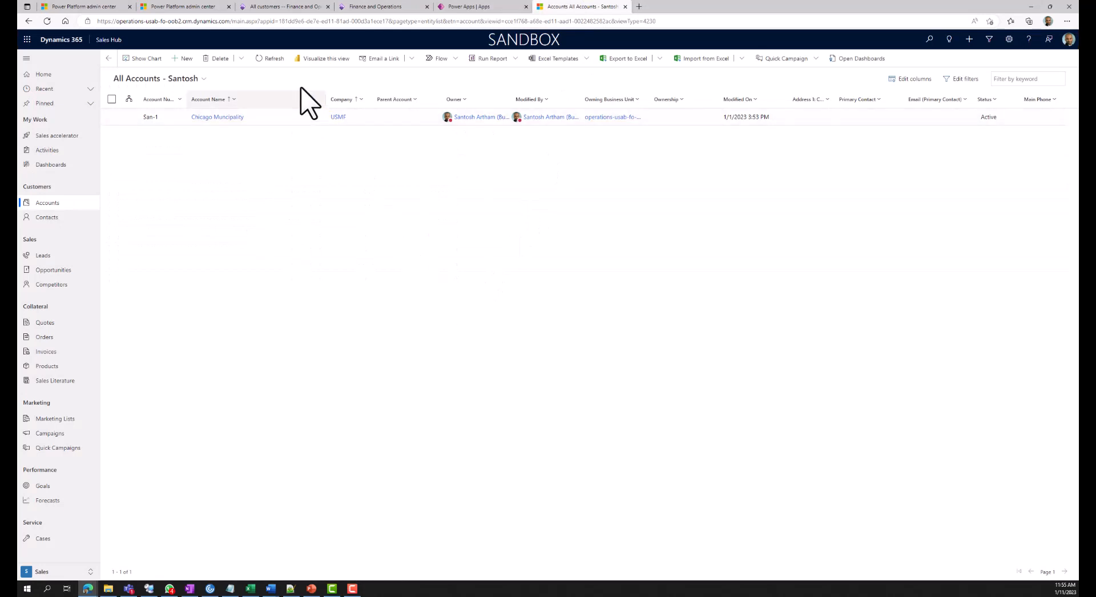
pyautogui.click(278, 64)
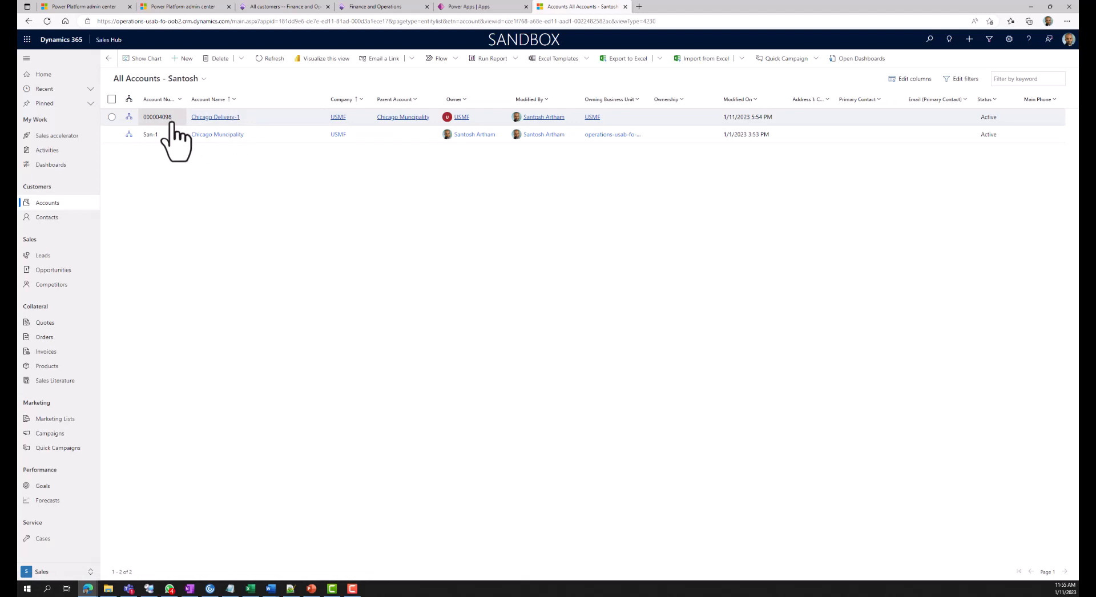
pyautogui.click(274, 7)
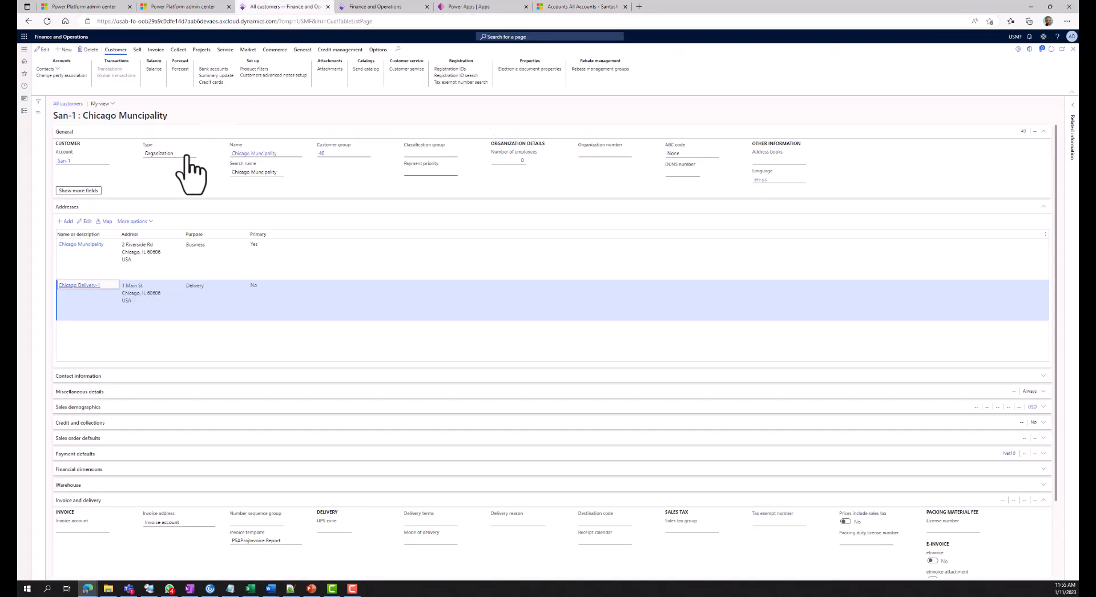
pyautogui.click(135, 221)
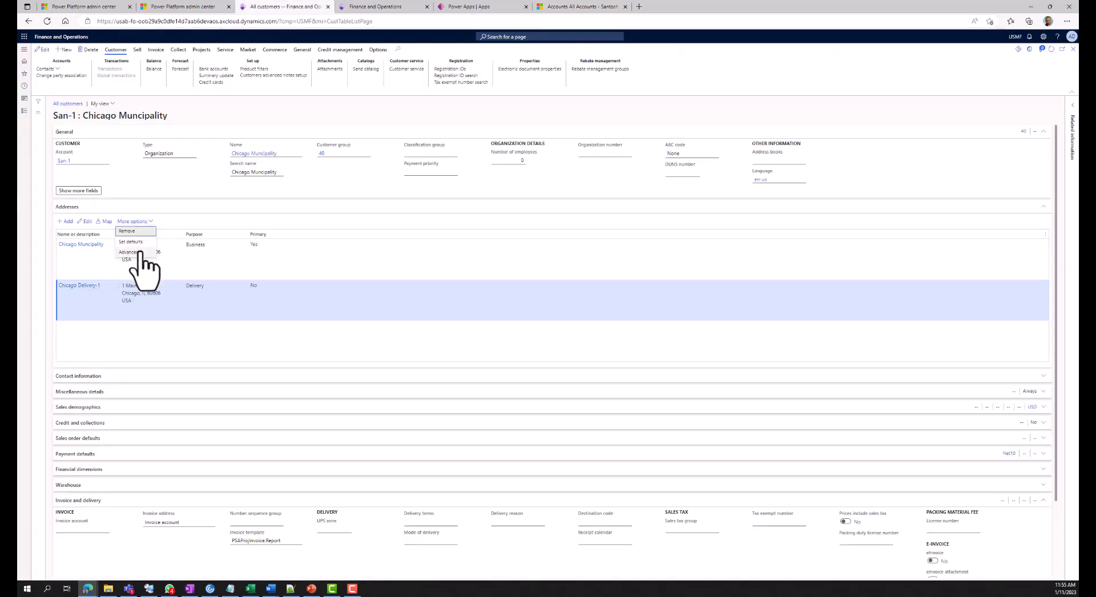
pyautogui.click(141, 252)
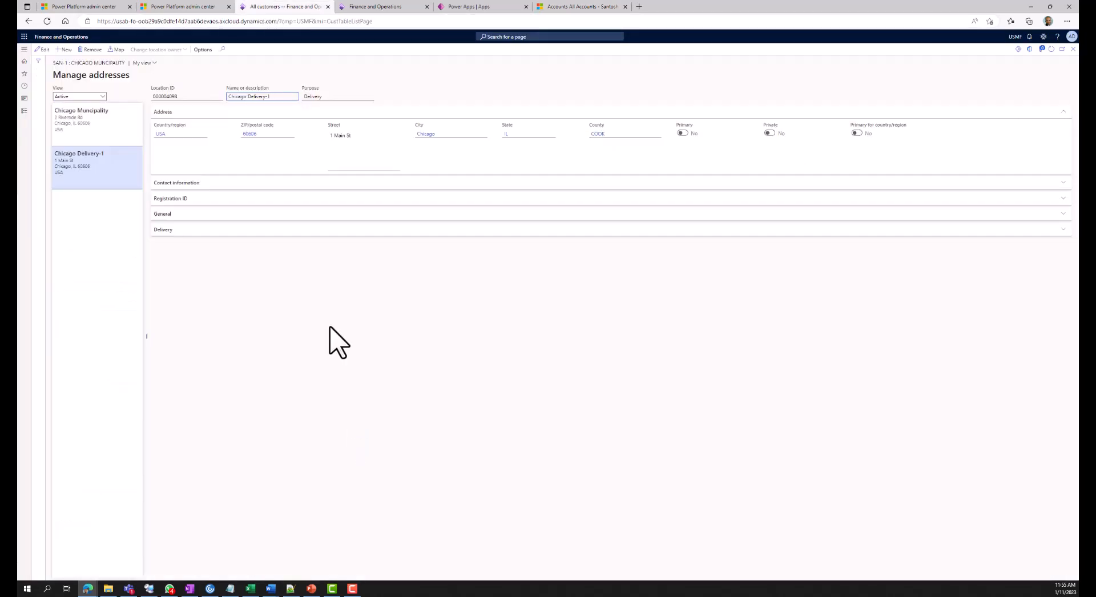
pyautogui.moveTo(187, 97); pyautogui.dragTo(172, 97)
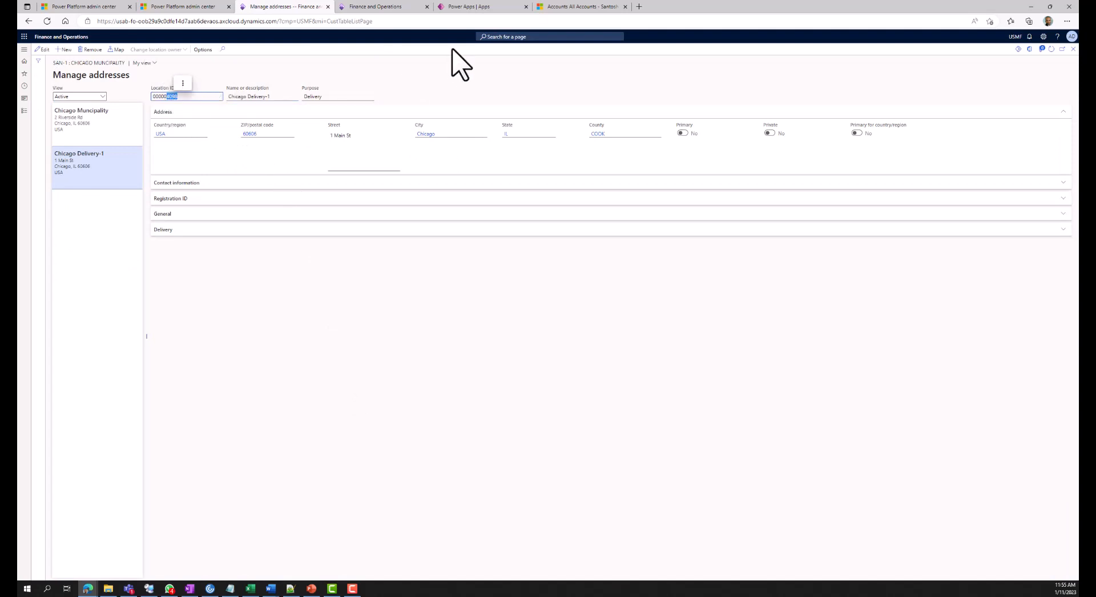
pyautogui.click(565, 7)
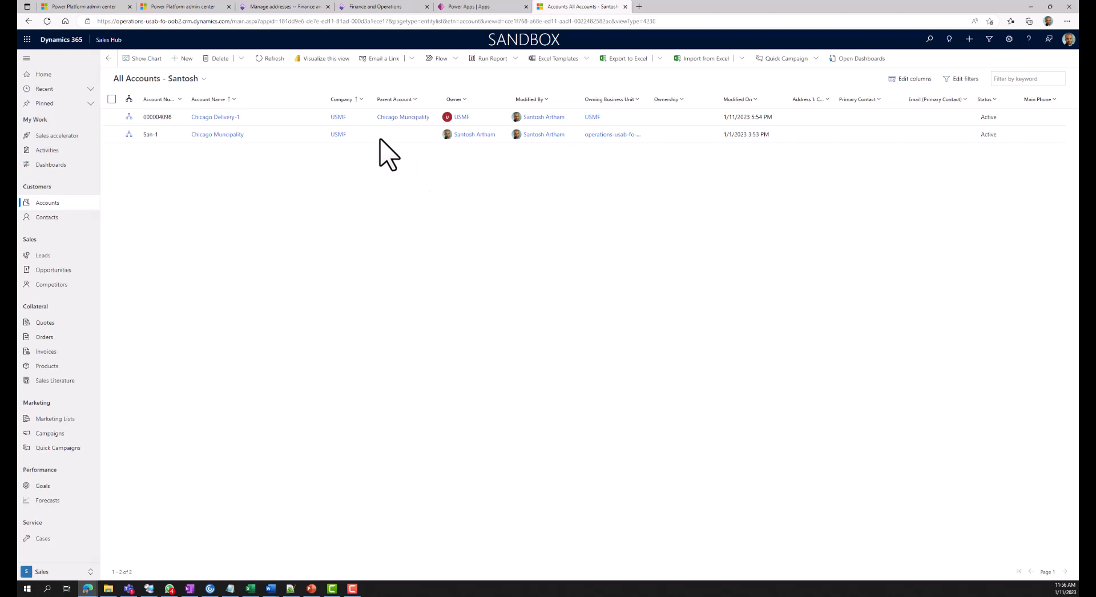
# Switch to the second Finance and Operations page, start a new session and open the Data management workspace.
pyautogui.click(359, 8)
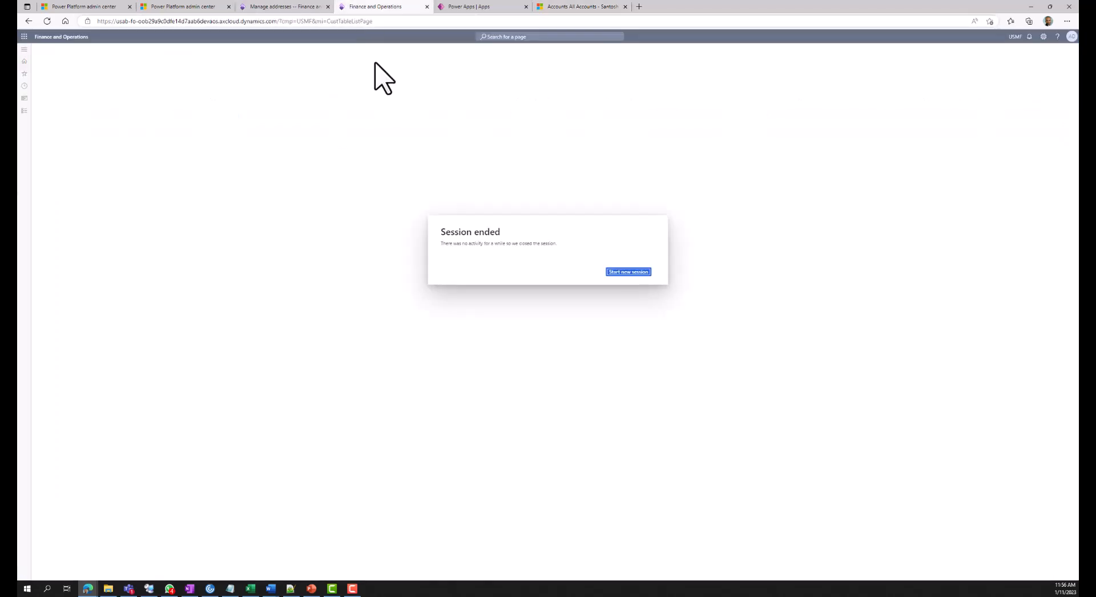
pyautogui.click(617, 273)
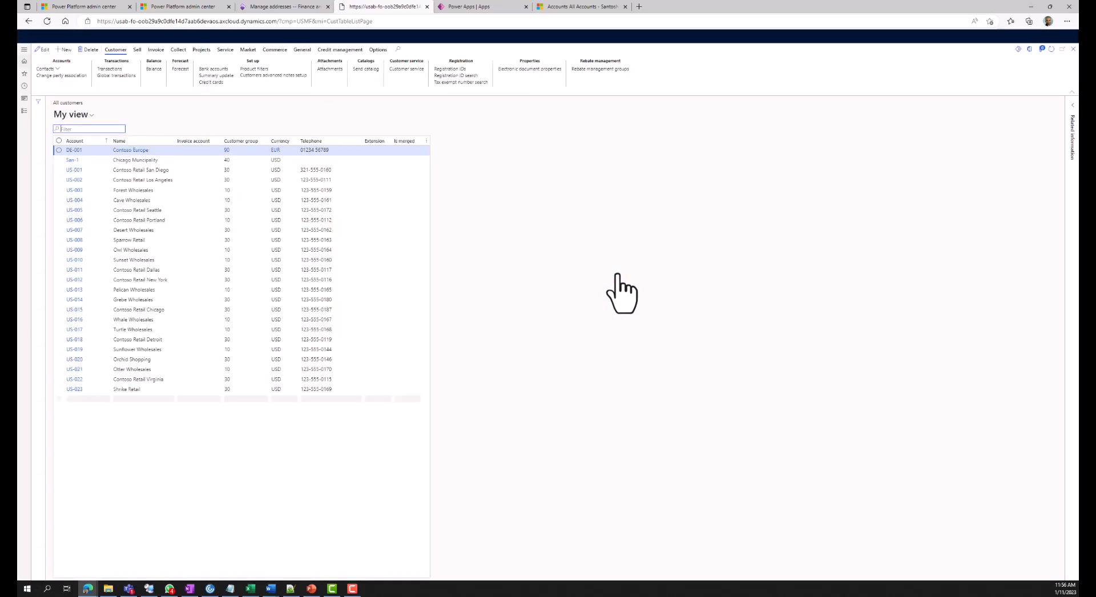
pyautogui.click(24, 50)
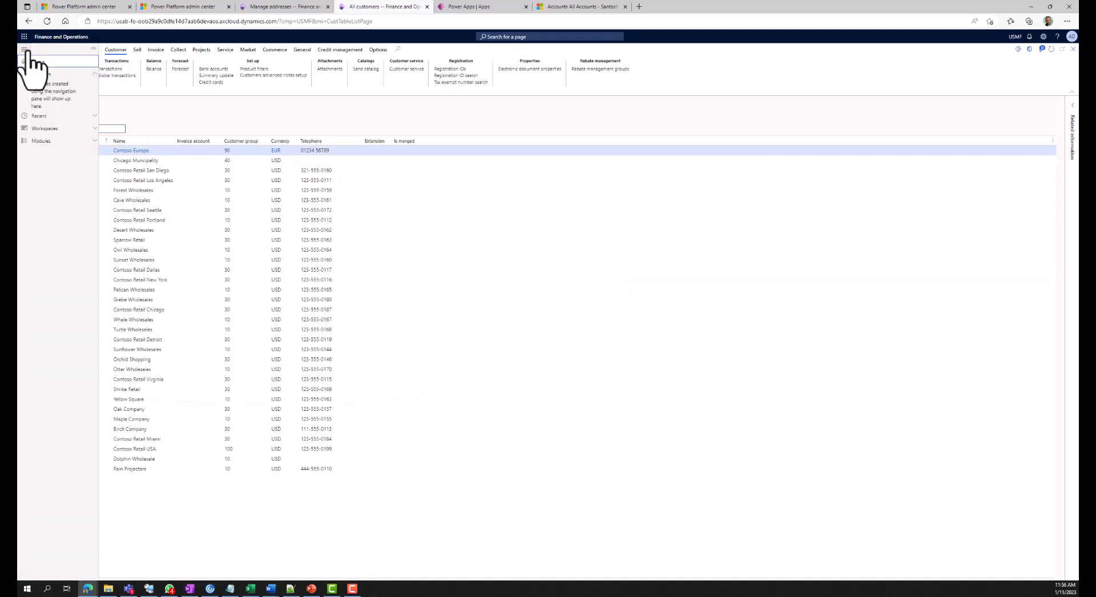
pyautogui.click(74, 116)
pyautogui.click(74, 112)
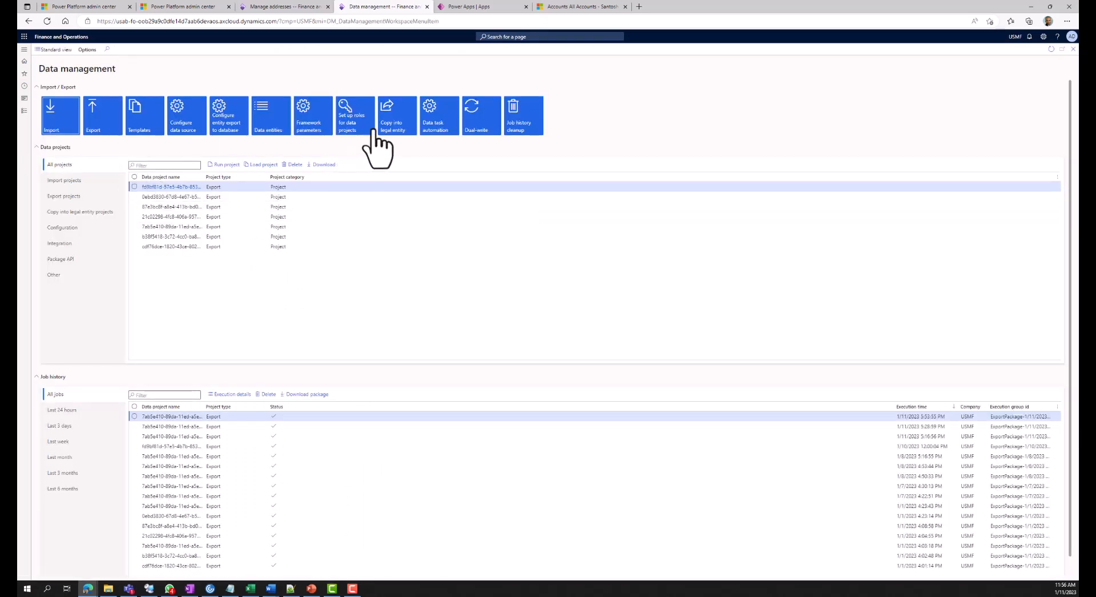
# Filter the data entities to names beginning with ST5 and show the change tracking options for ST5 Customer Delivery Address Entity.
pyautogui.click(276, 129)
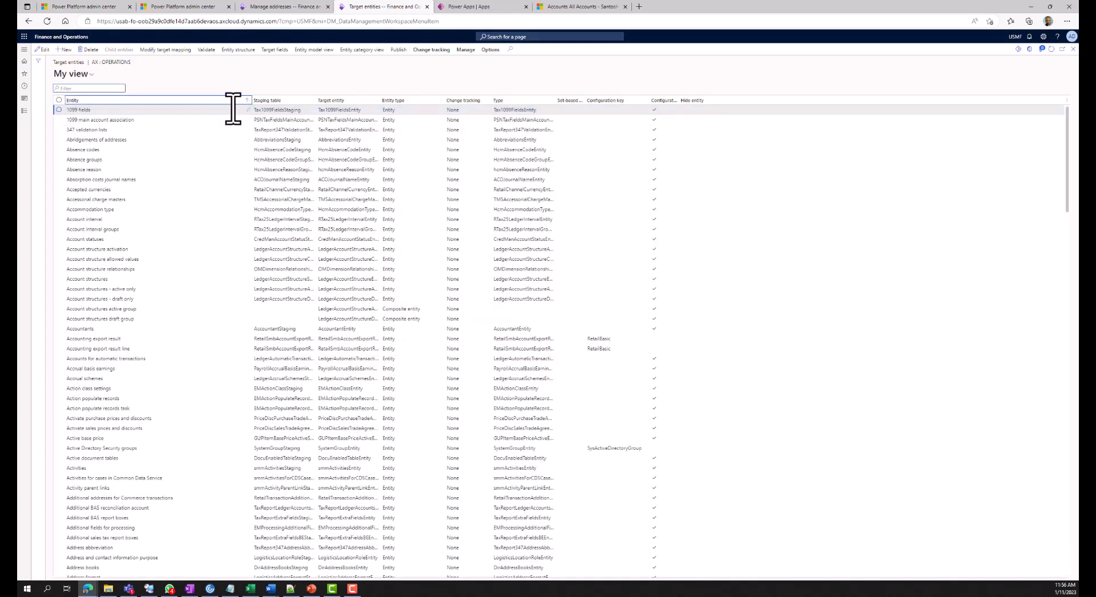
pyautogui.click(233, 102)
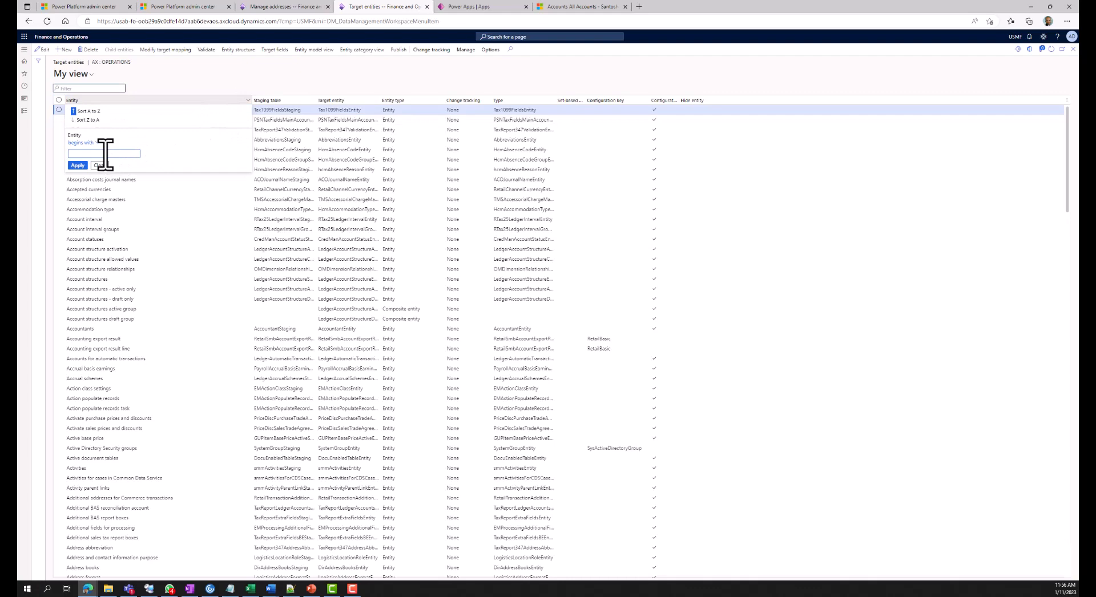
pyautogui.write('ST5')
pyautogui.press('Return')
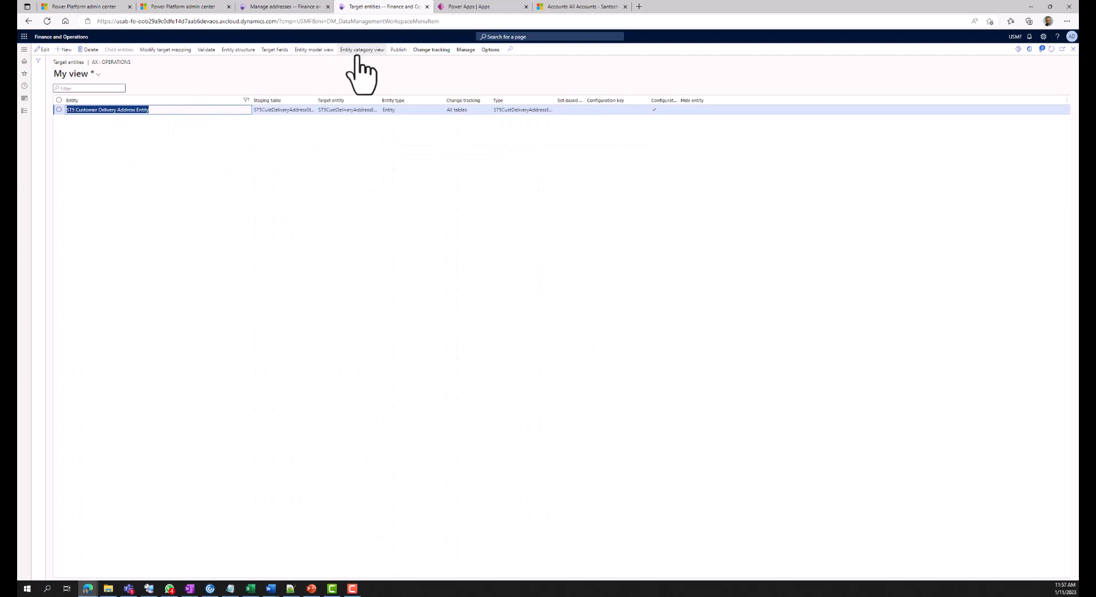
pyautogui.click(435, 51)
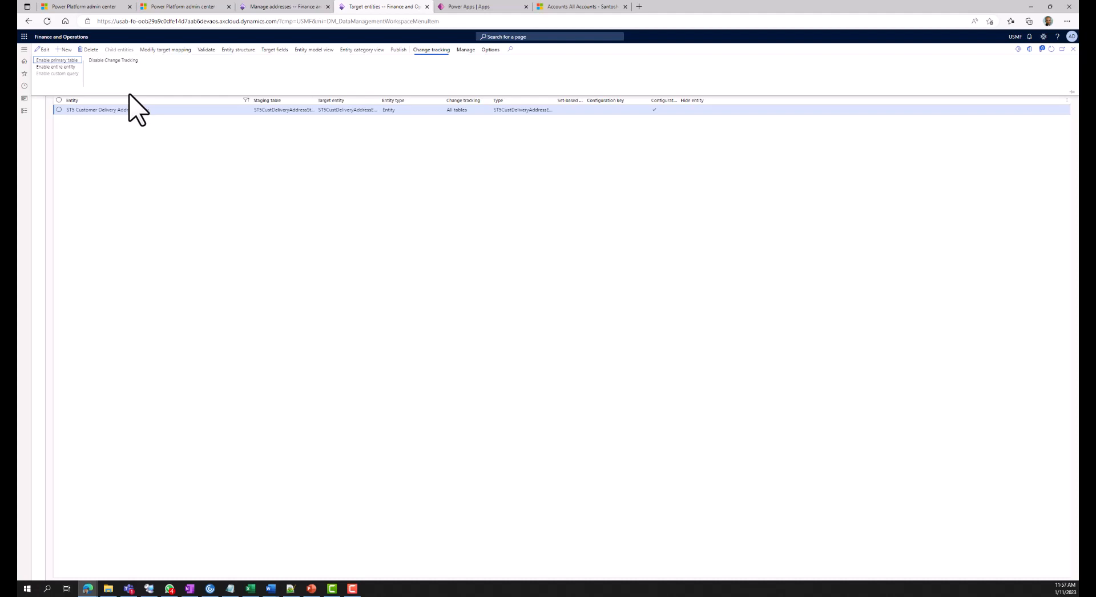
# Switch to the Power Platform admin center and open the scheduling settings of the FO to CE OOB2 project.
pyautogui.click(180, 7)
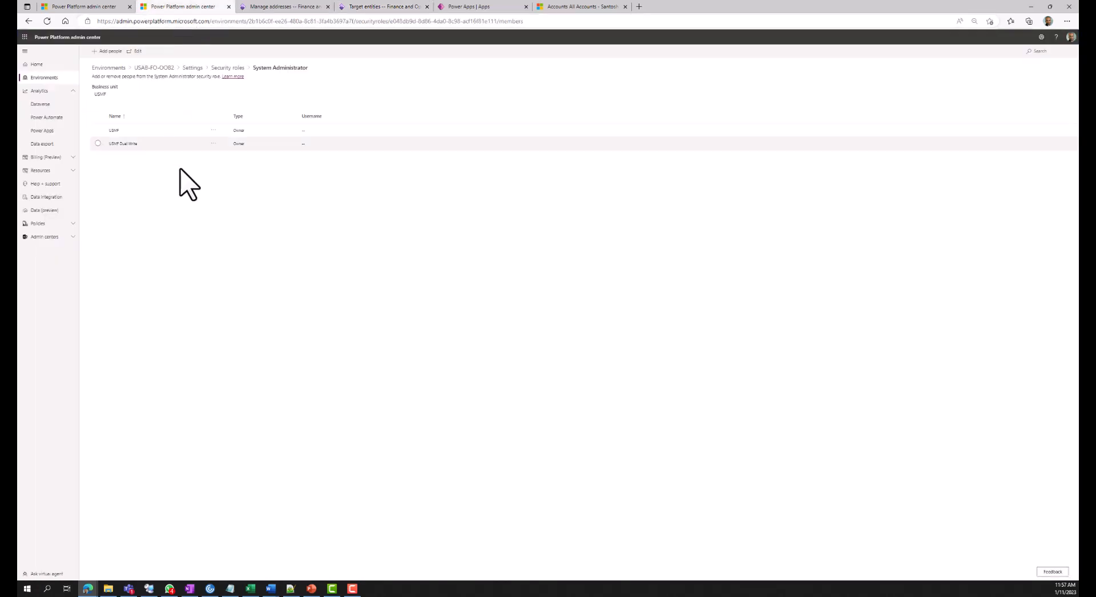
pyautogui.click(85, 7)
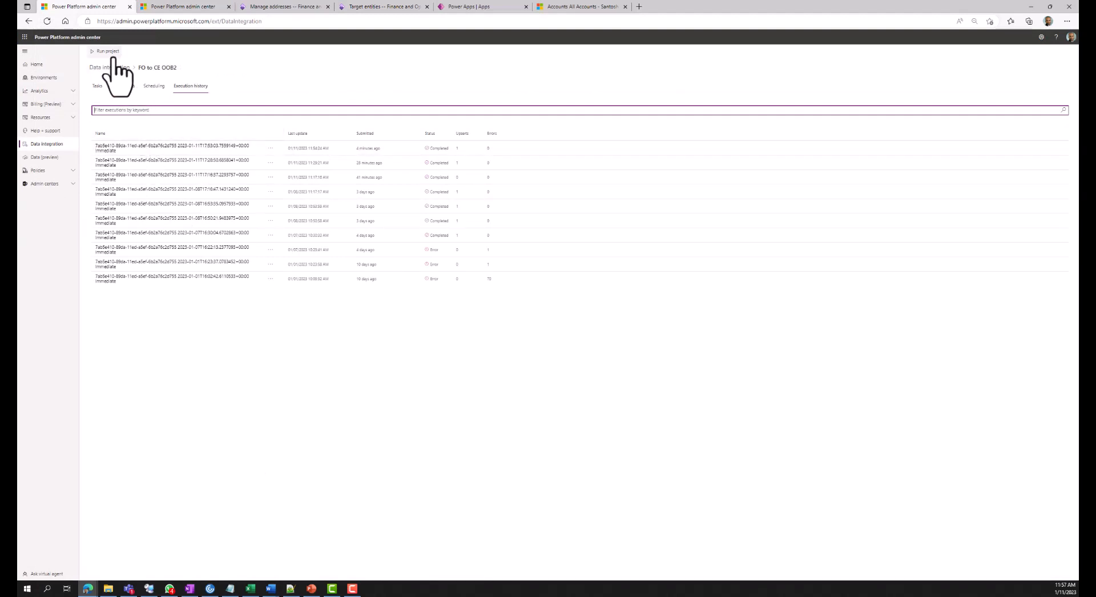
pyautogui.click(153, 86)
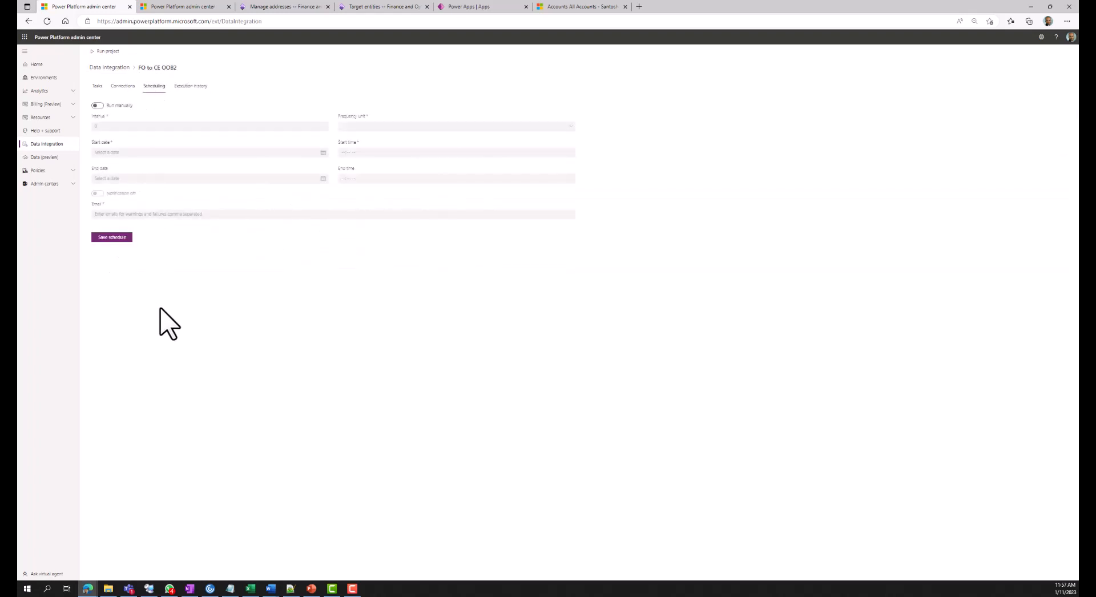